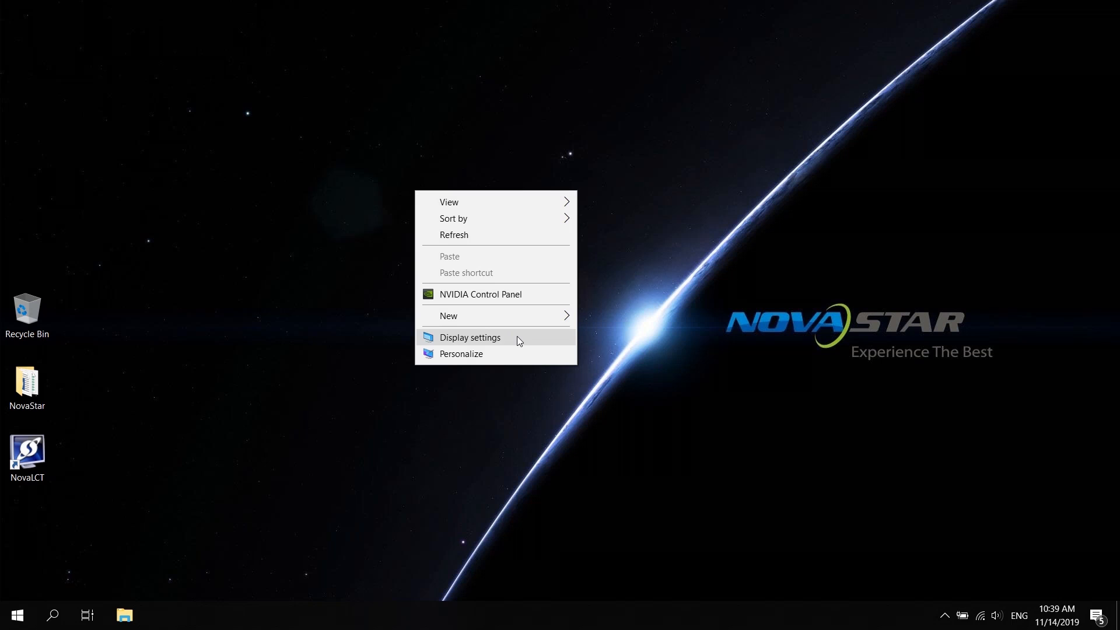
Step: In Display settings, set scaling to 100% and keep the 1920 × 1080 resolution
click(517, 338)
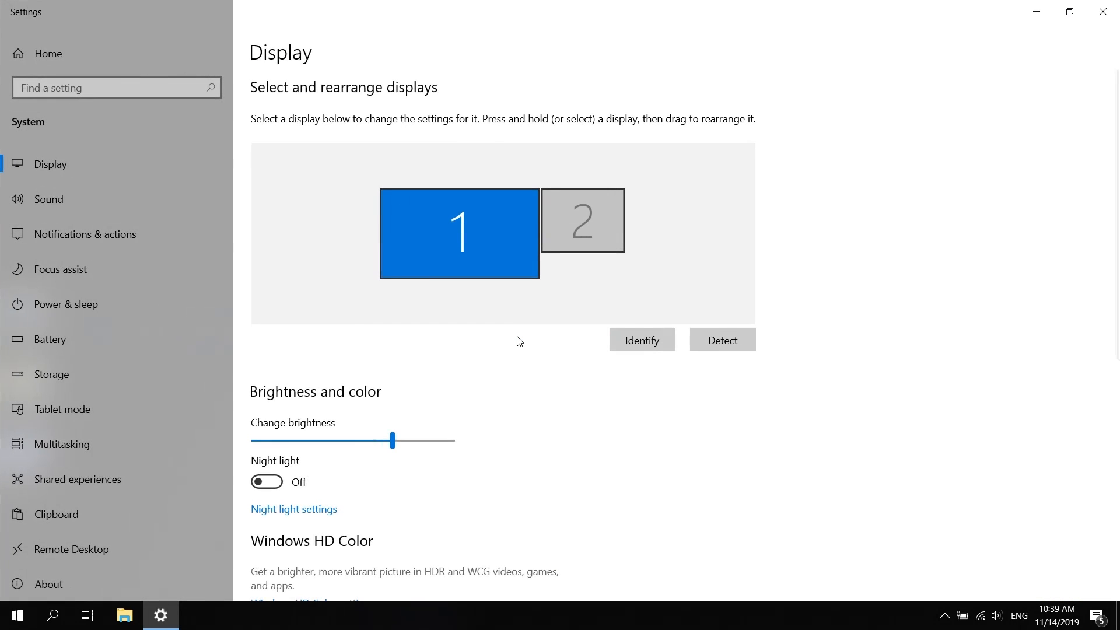
scroll(517, 340, down, 5)
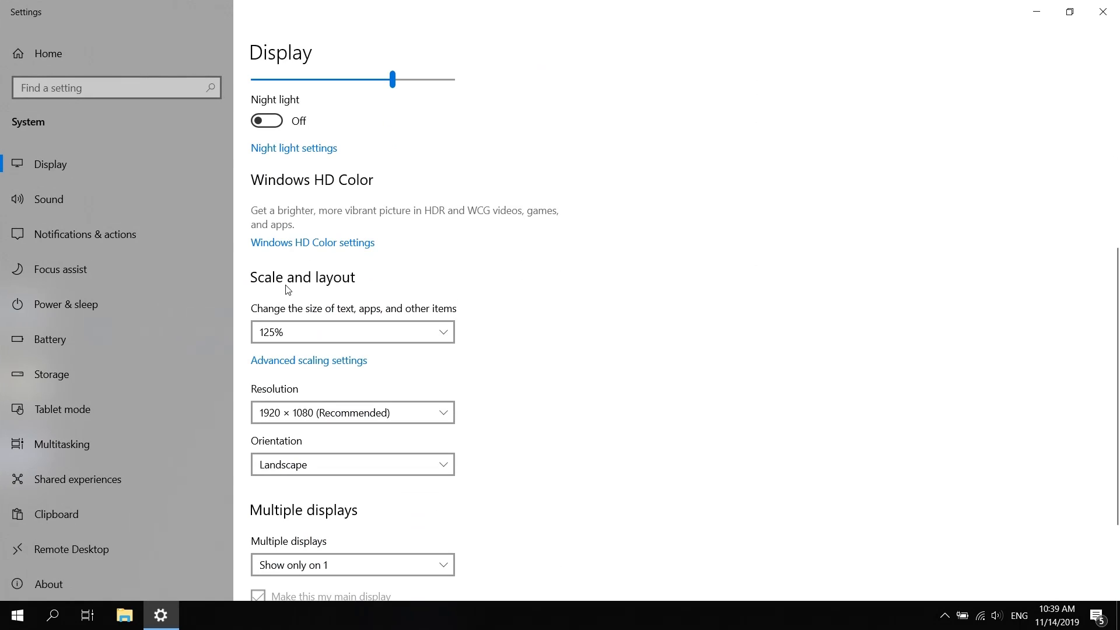
click(447, 330)
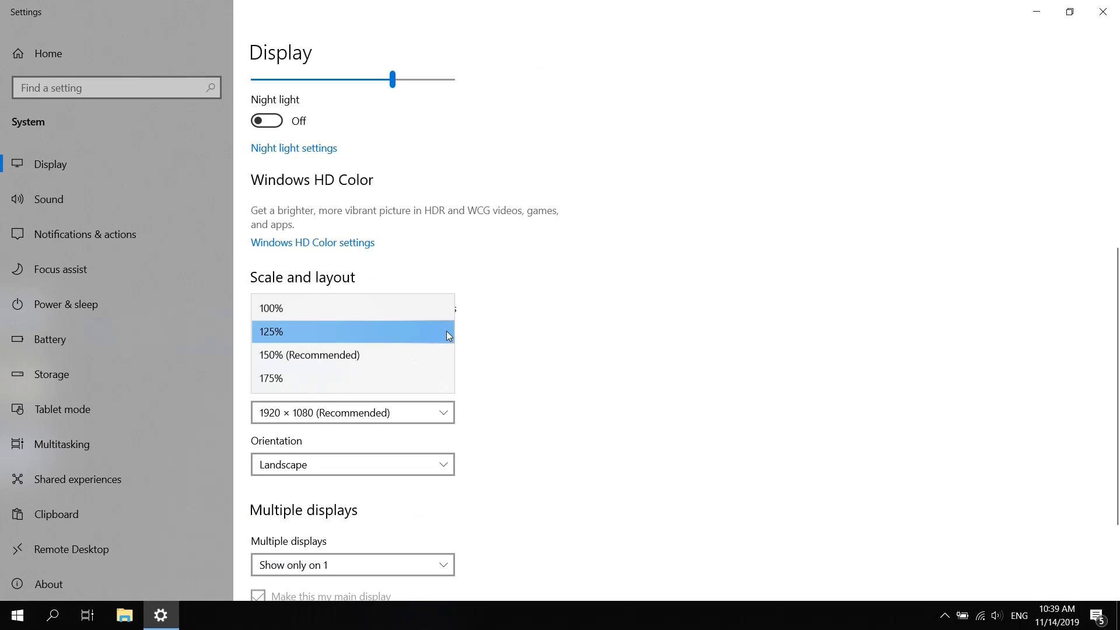
click(304, 309)
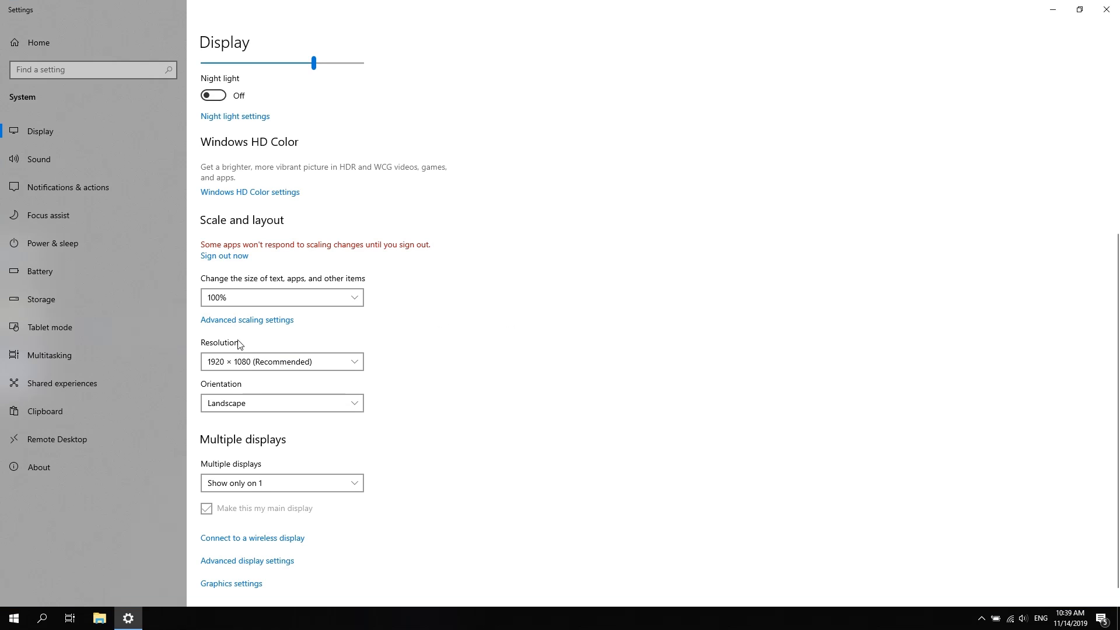
click(358, 363)
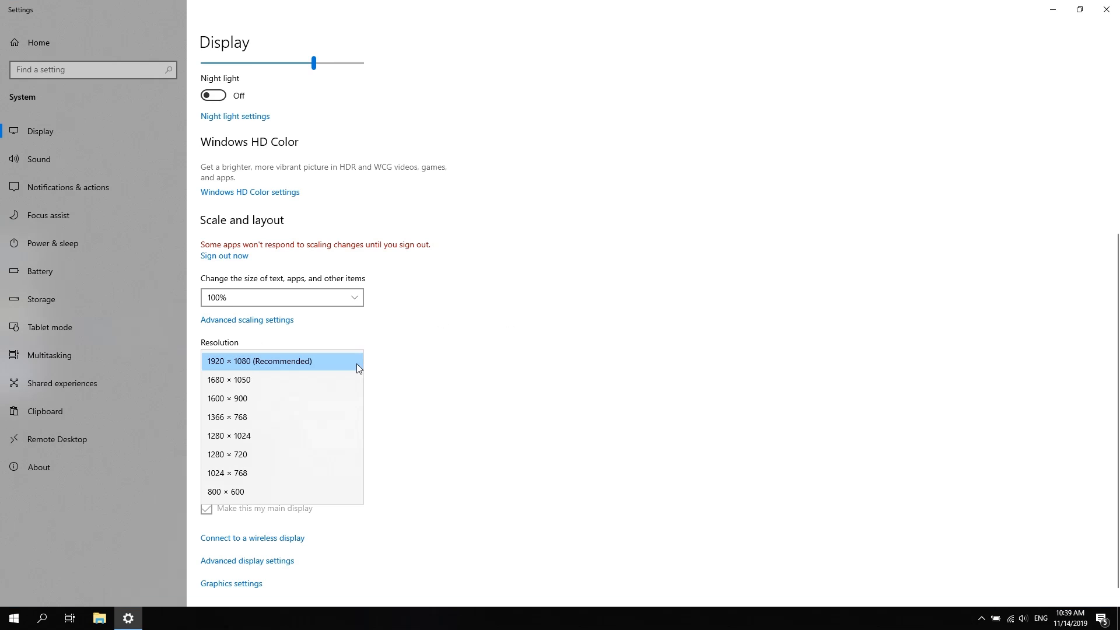
click(310, 361)
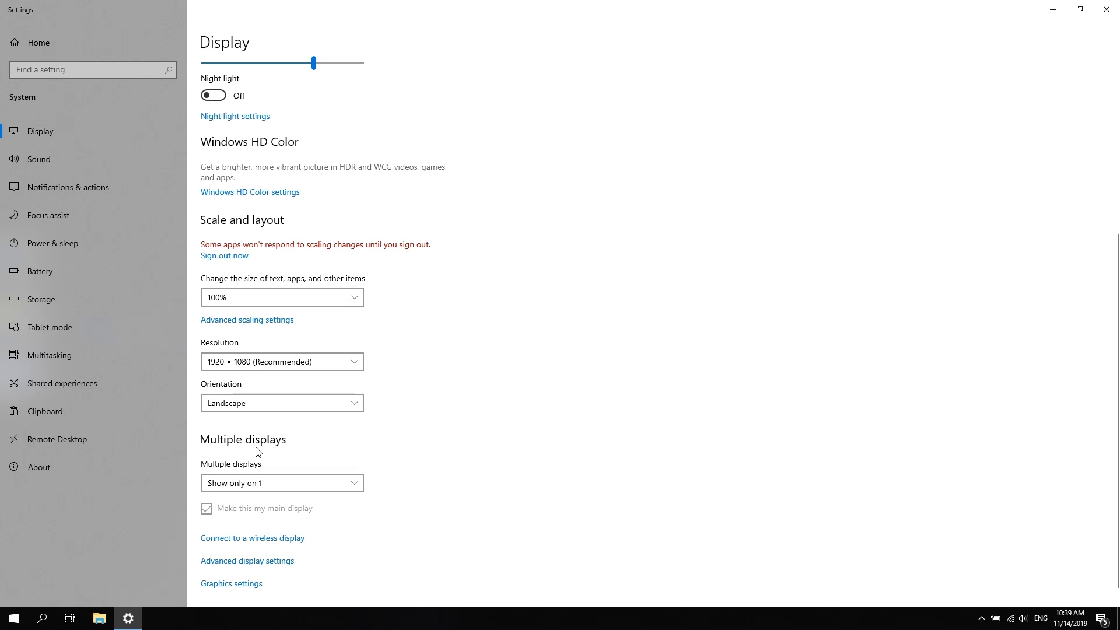
Step: Duplicate the displays, keep the changes and close Settings
click(355, 484)
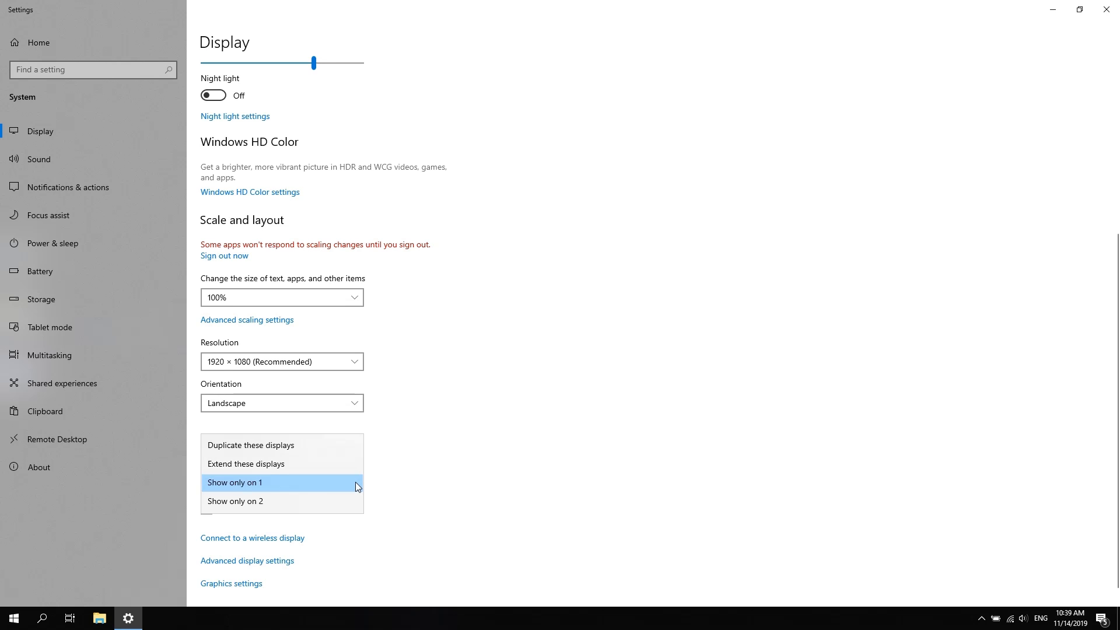
click(272, 445)
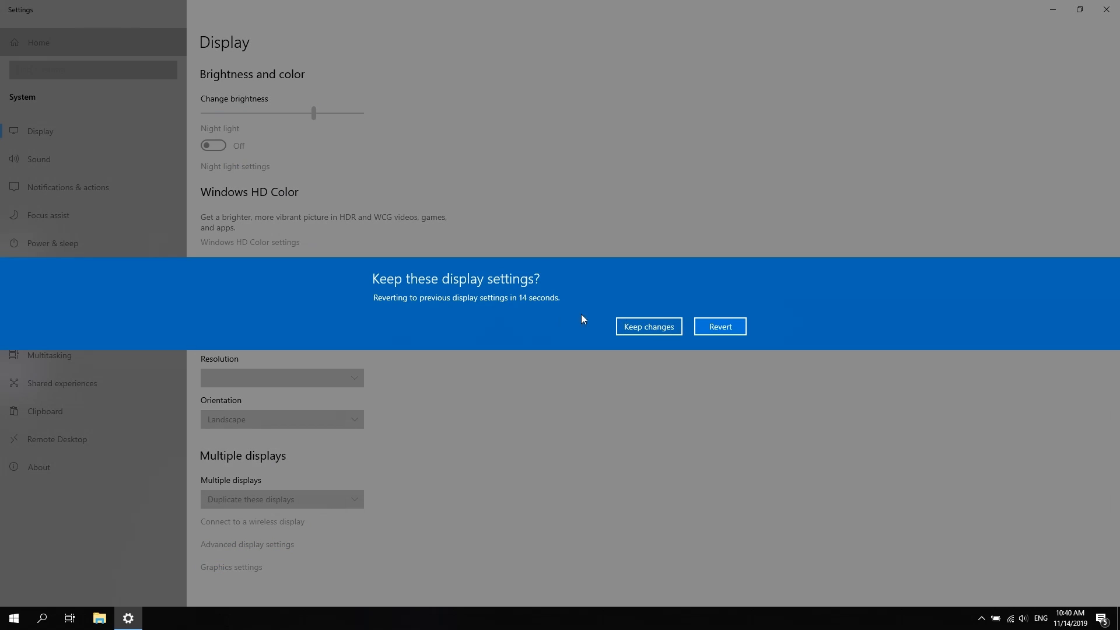
click(649, 326)
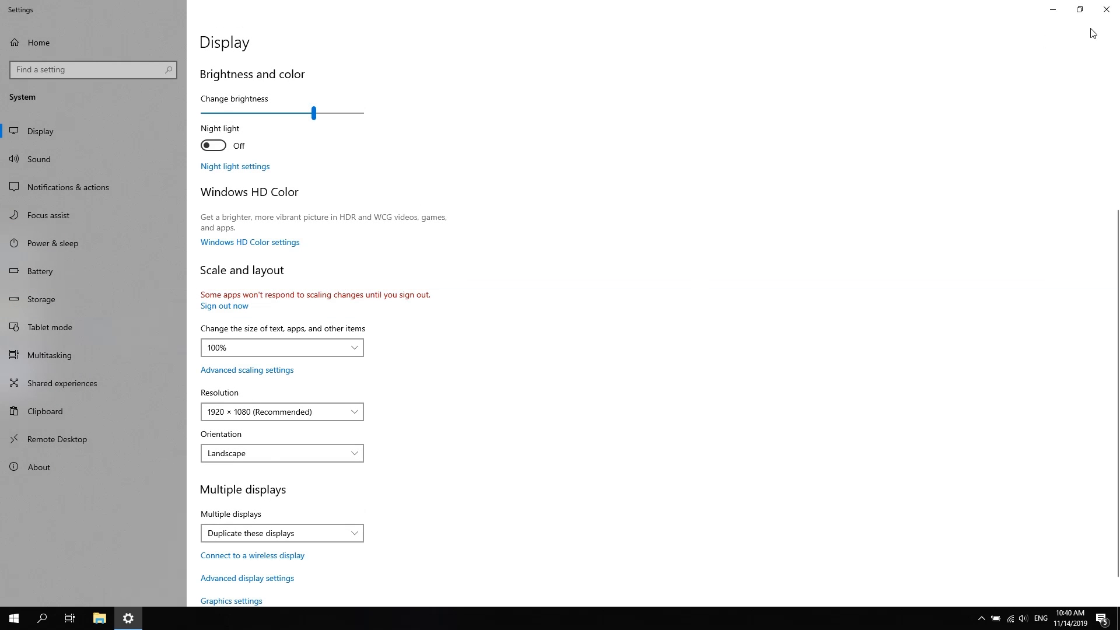
click(1108, 12)
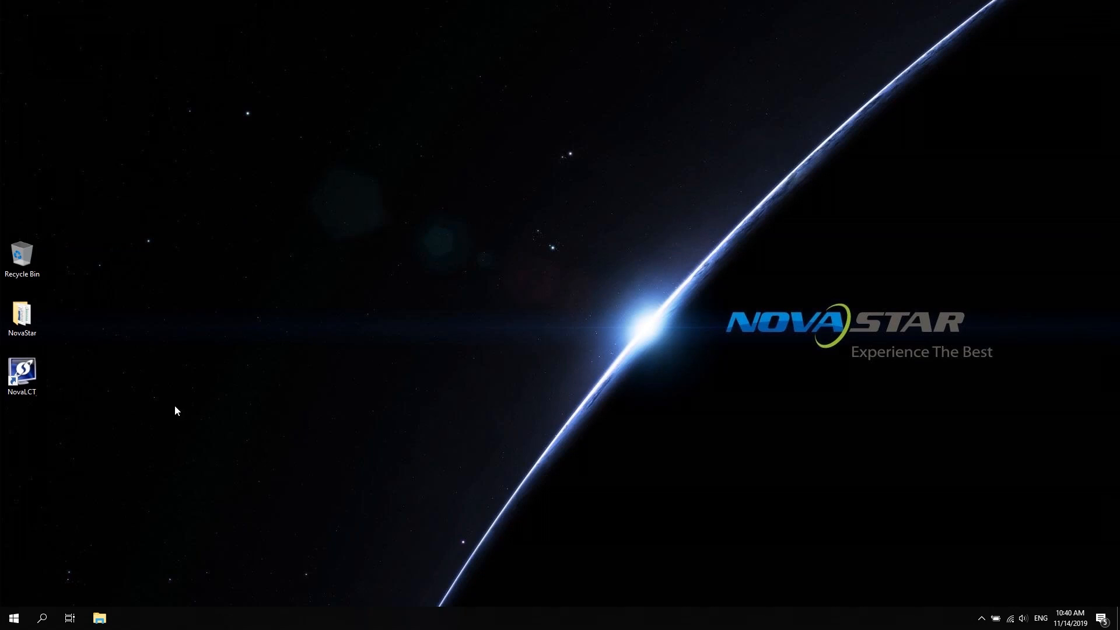
Step: Launch NovaLCT and log in as Advanced Synchronous System User with the password
double_click(22, 374)
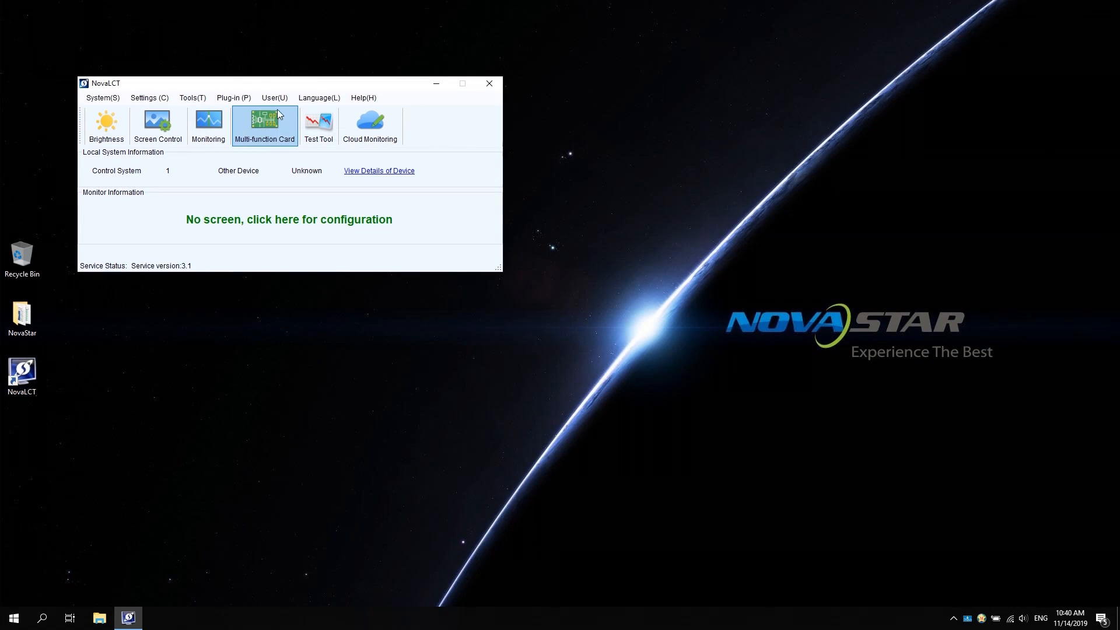
click(277, 100)
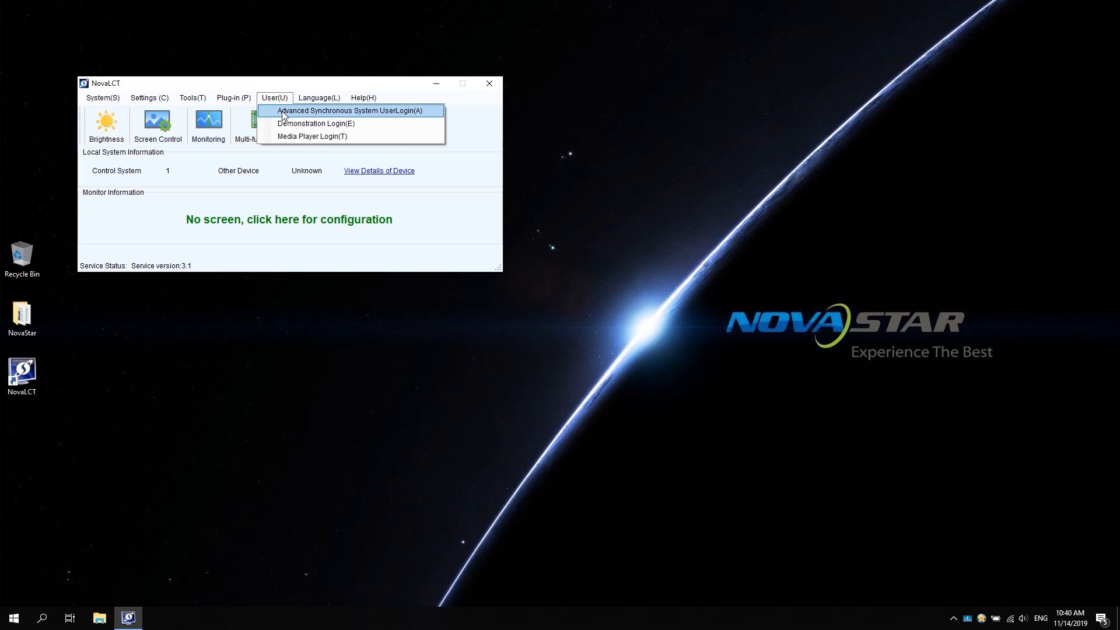
click(285, 112)
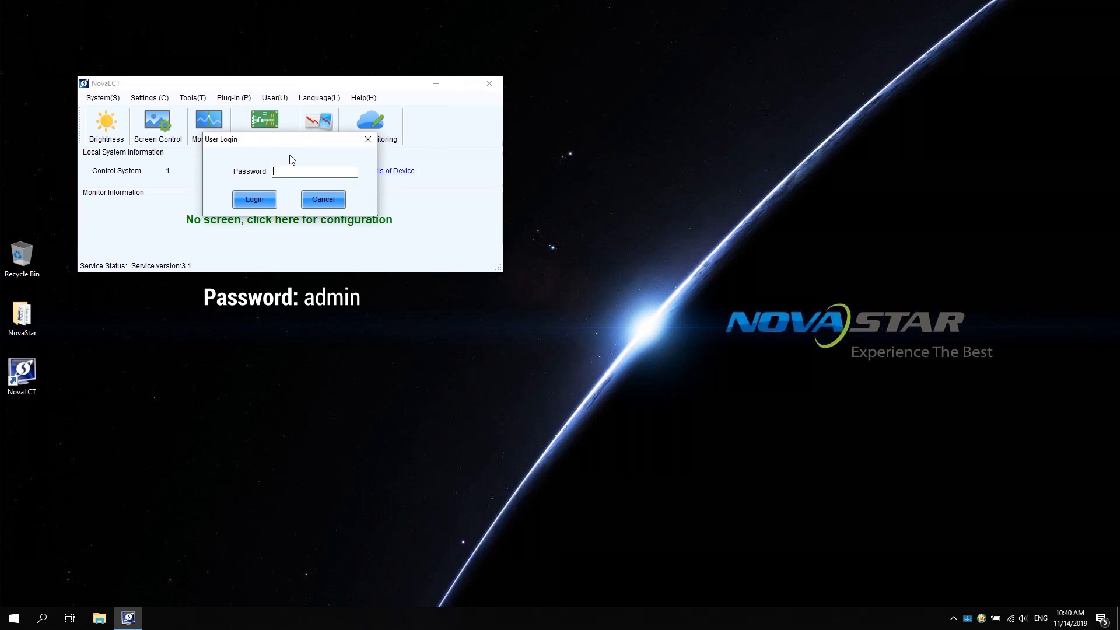
text(ad)
click(244, 199)
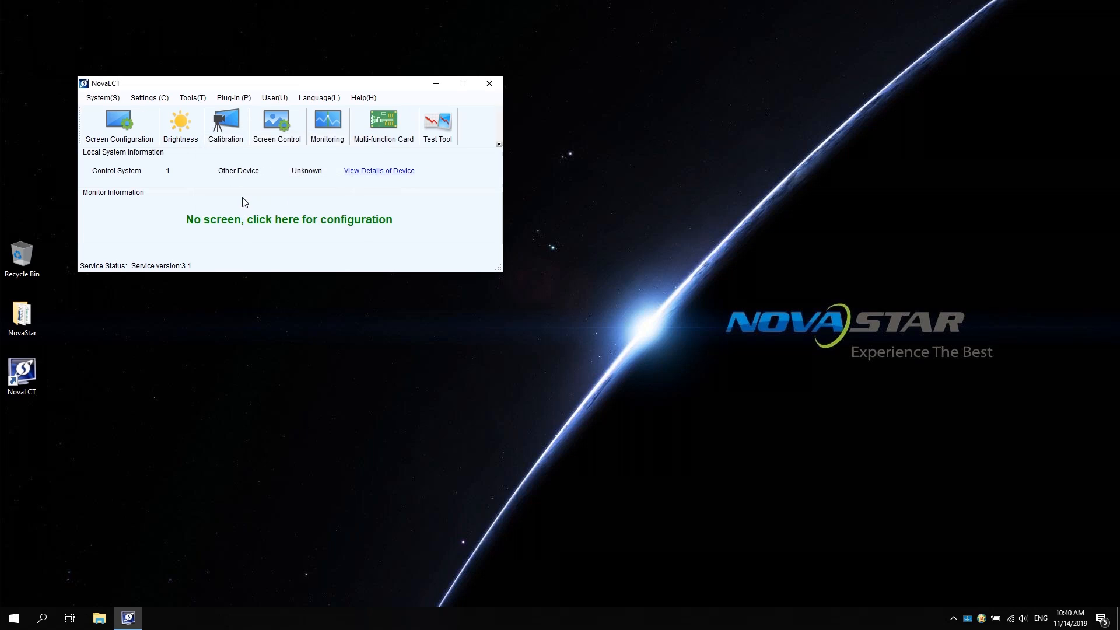
Step: Set the sending card source to 1920 x 1080 px and refresh, then show the receiving card settings
click(122, 136)
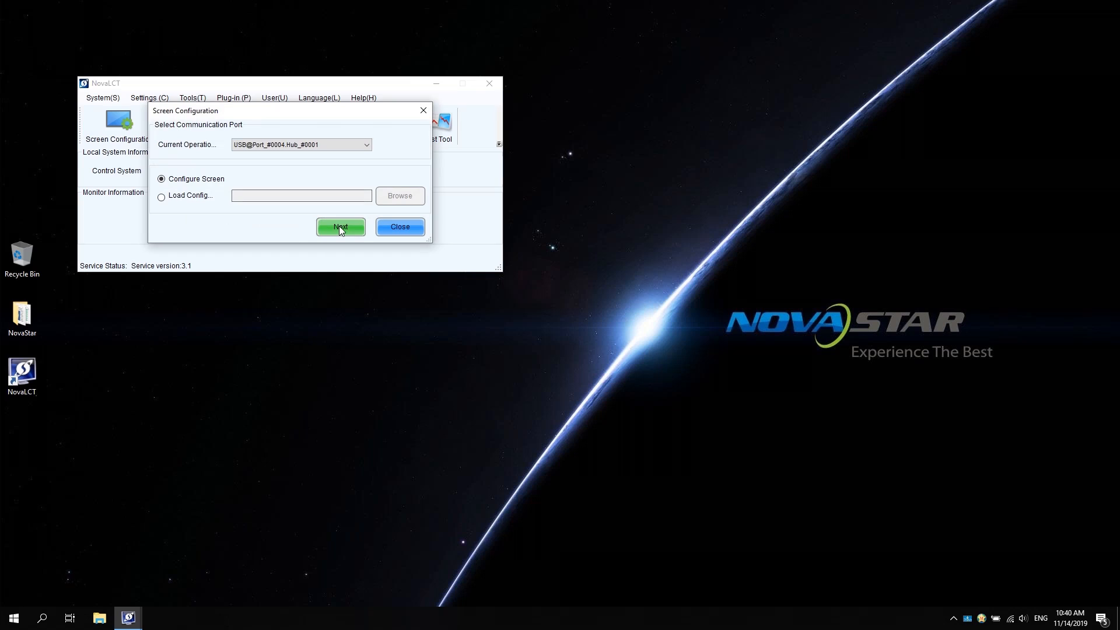
click(341, 229)
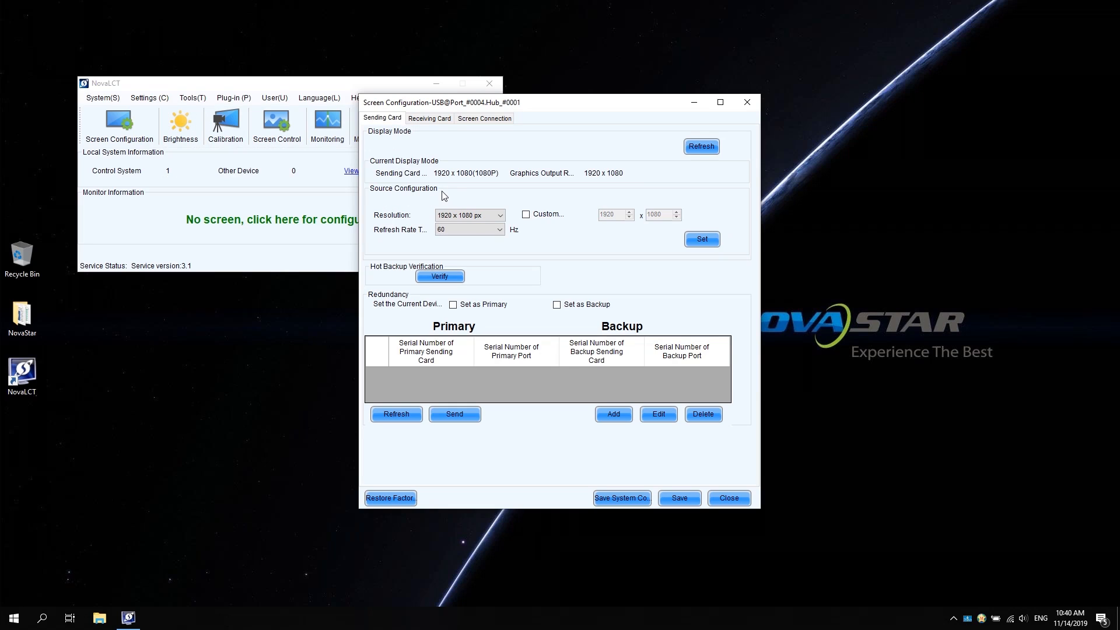
click(503, 217)
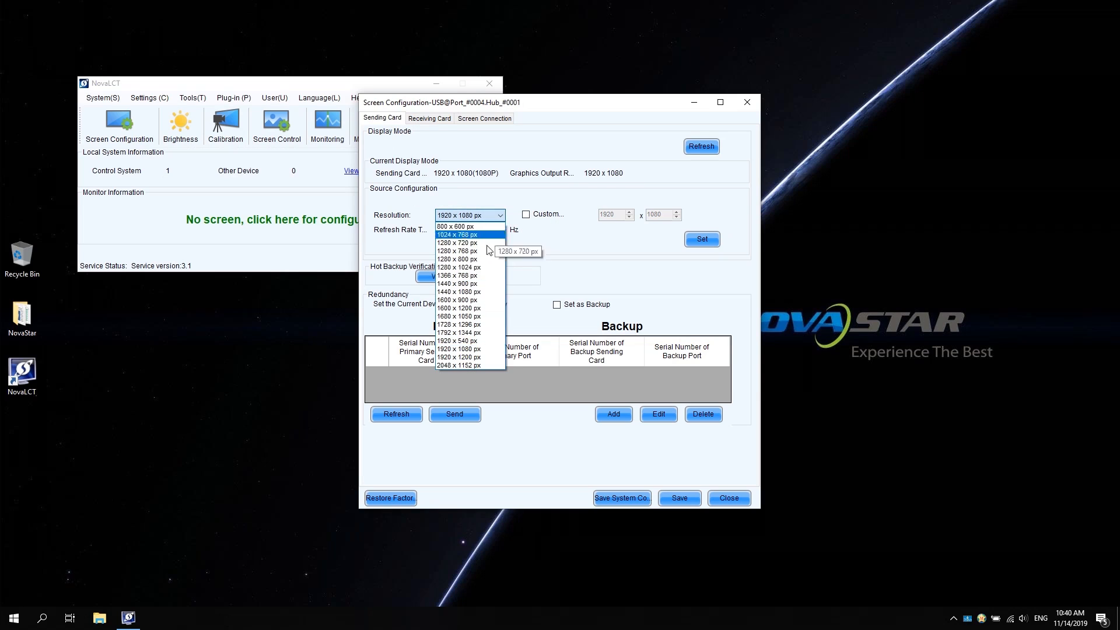
click(490, 350)
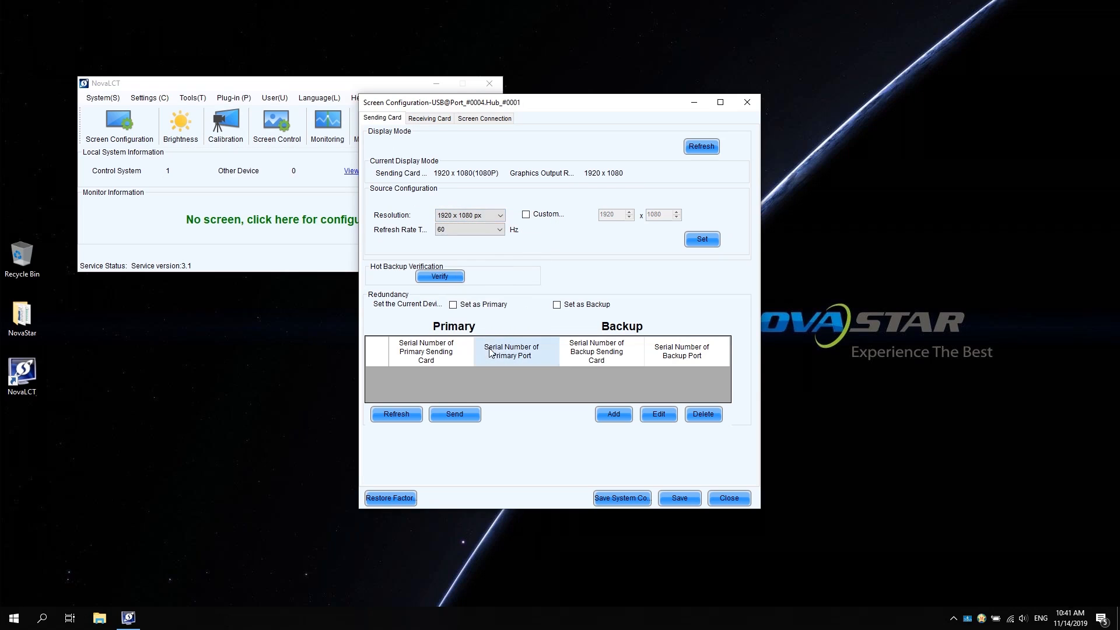
click(702, 240)
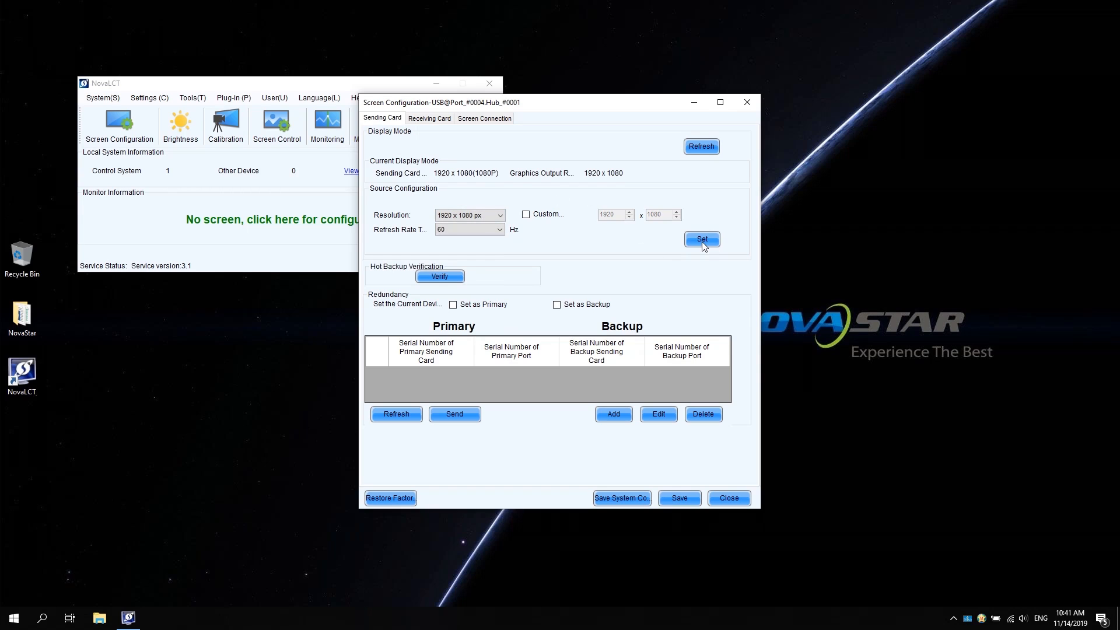
click(702, 147)
click(431, 119)
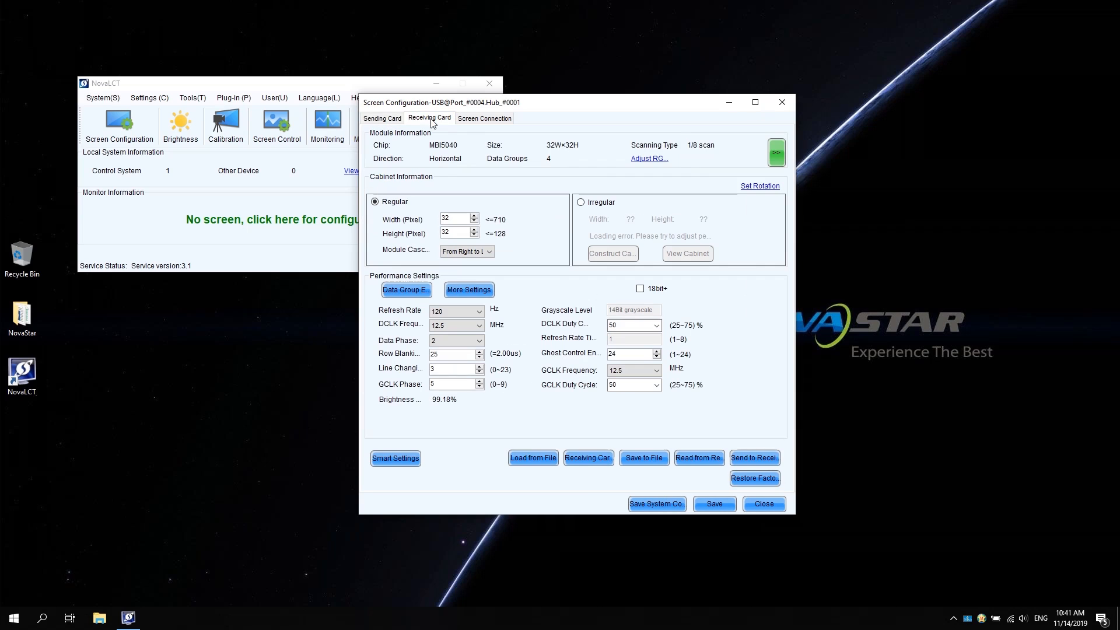
Step: Start Smart Settings and choose Common Chip as the module chip type
click(395, 458)
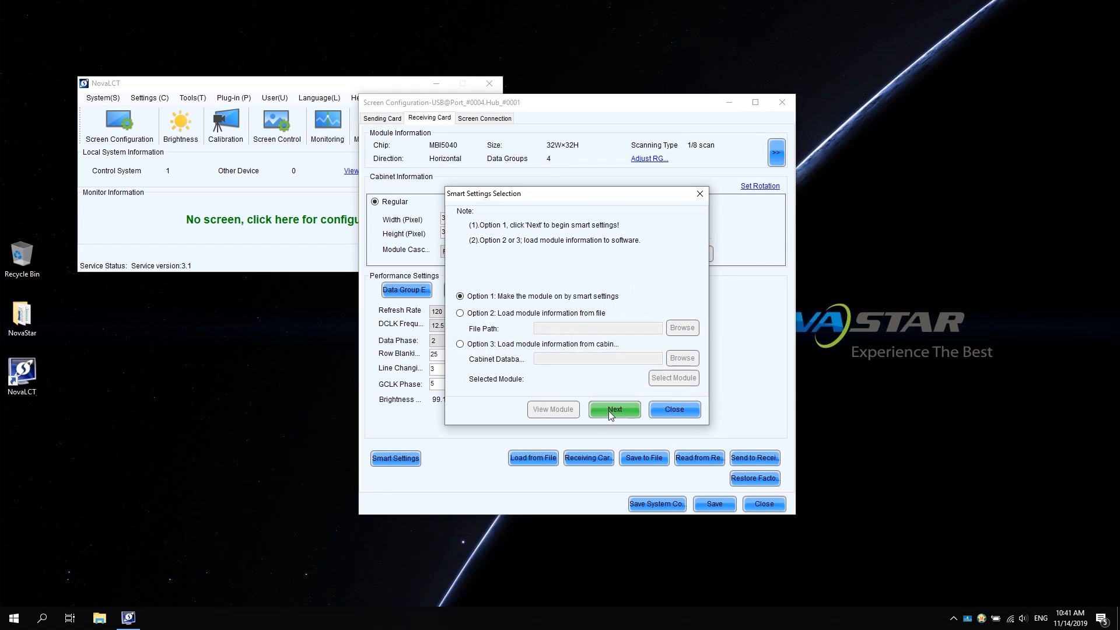
click(613, 409)
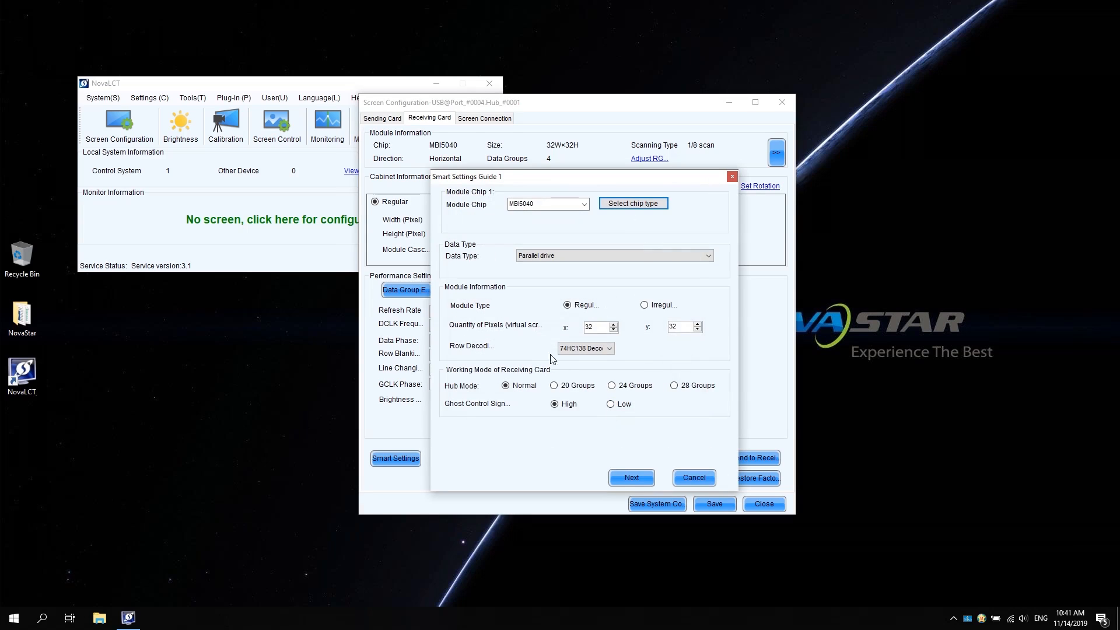
click(627, 208)
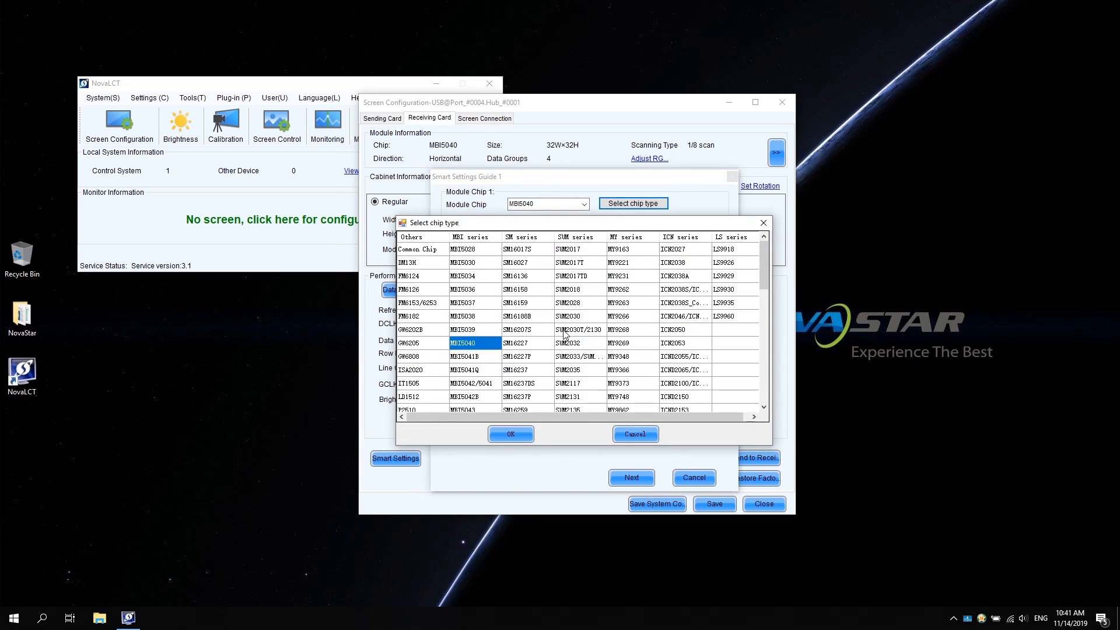
scroll(596, 338, down, 2)
scroll(598, 340, down, 1)
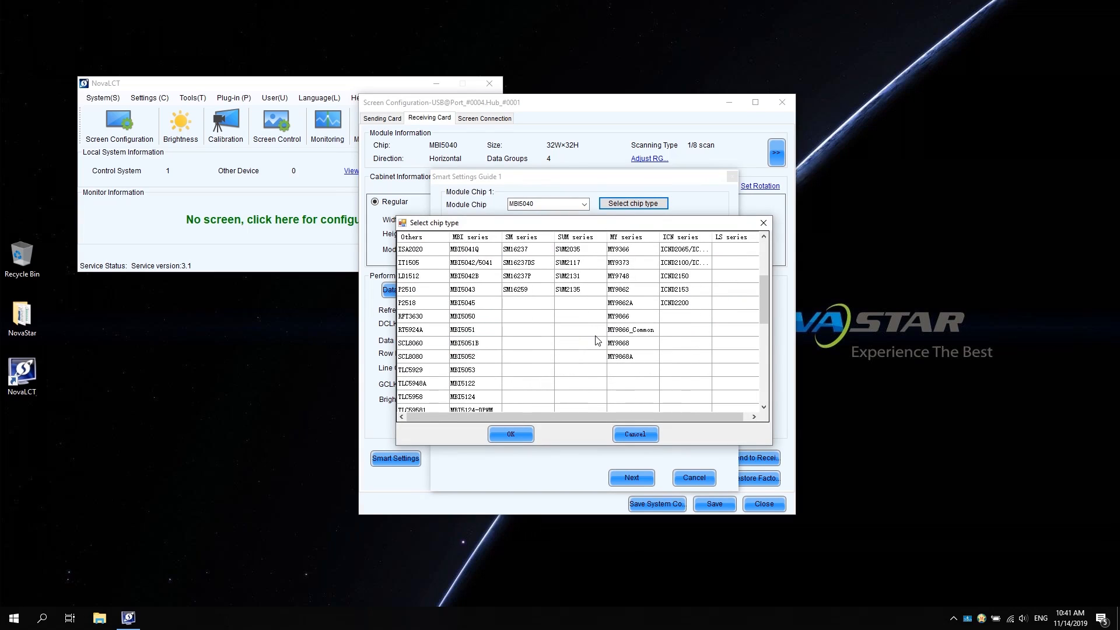
scroll(597, 340, up, 3)
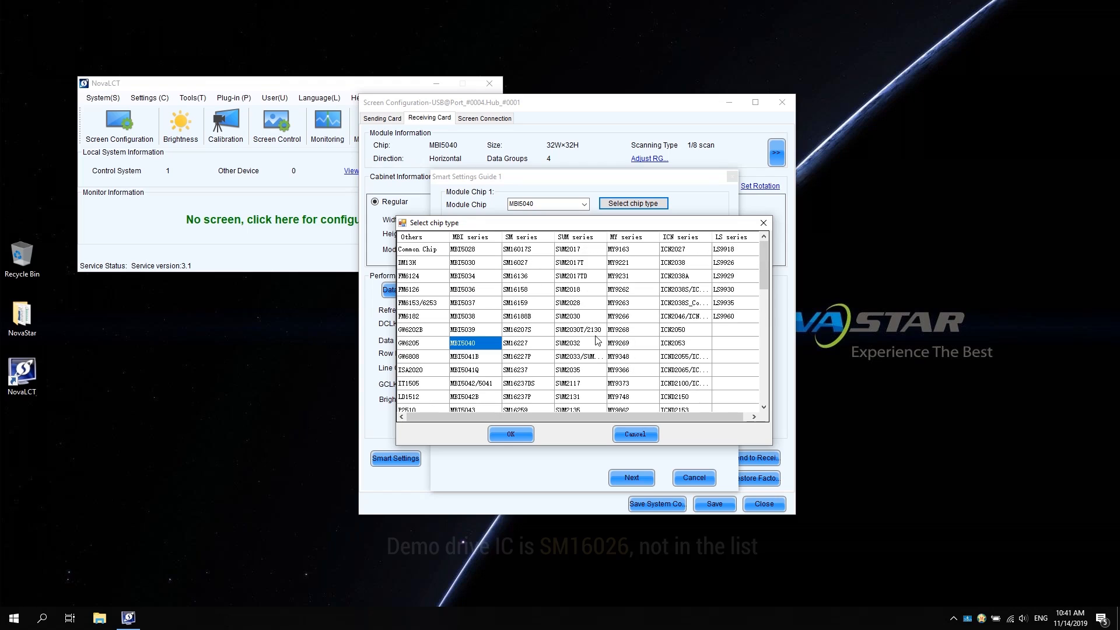
click(425, 250)
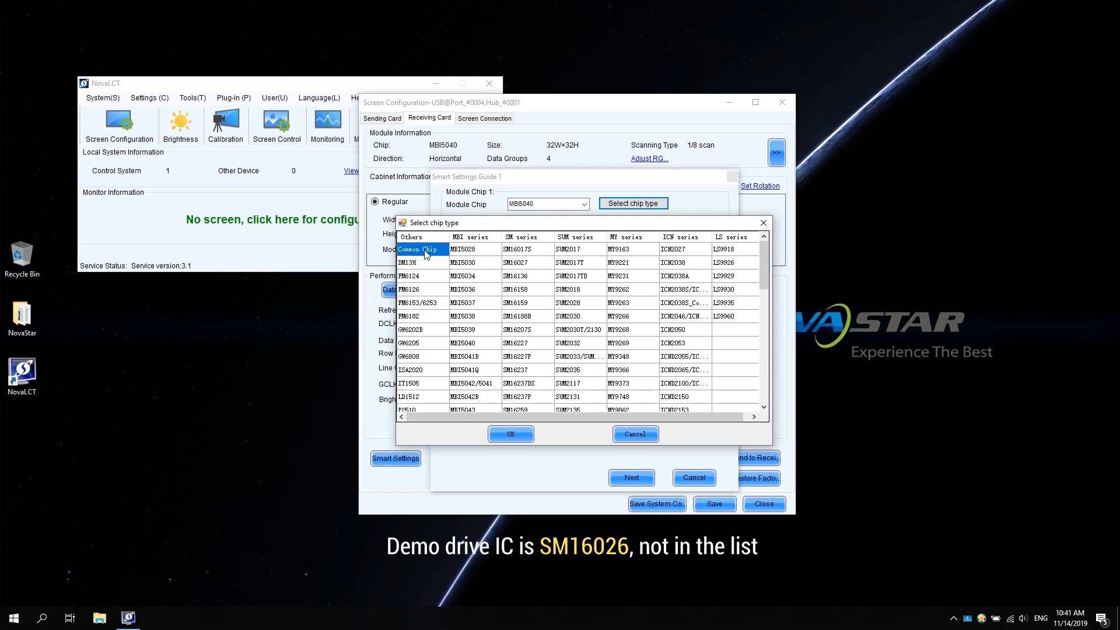
click(516, 435)
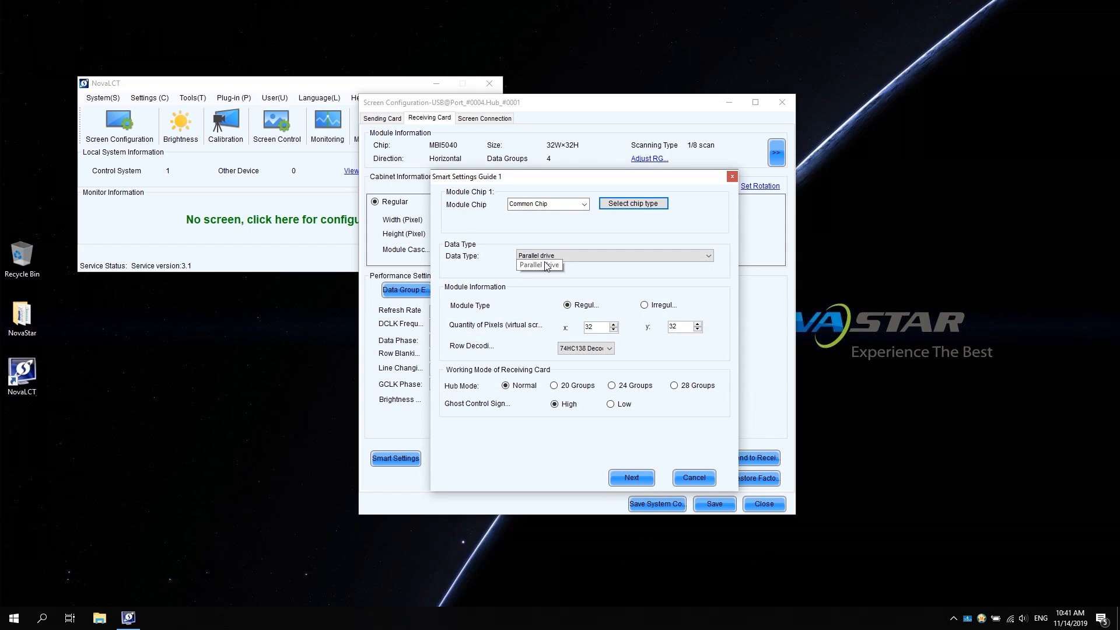
Step: Keep Parallel drive data type, enter 6 for X pixels, keep 74HC138 Decoding, and continue
click(696, 257)
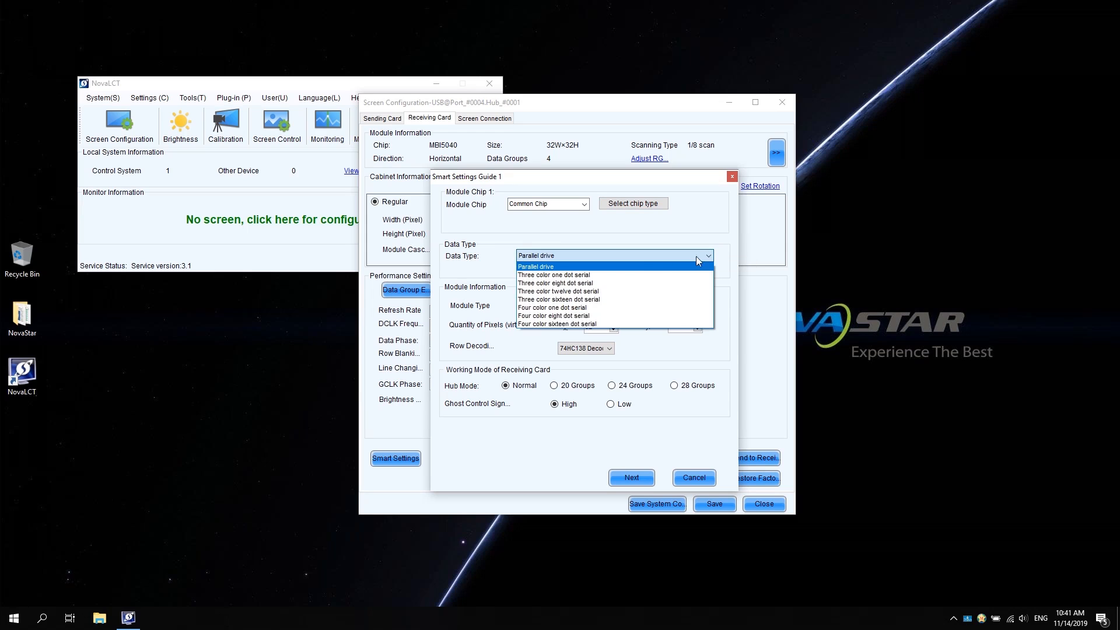
click(612, 266)
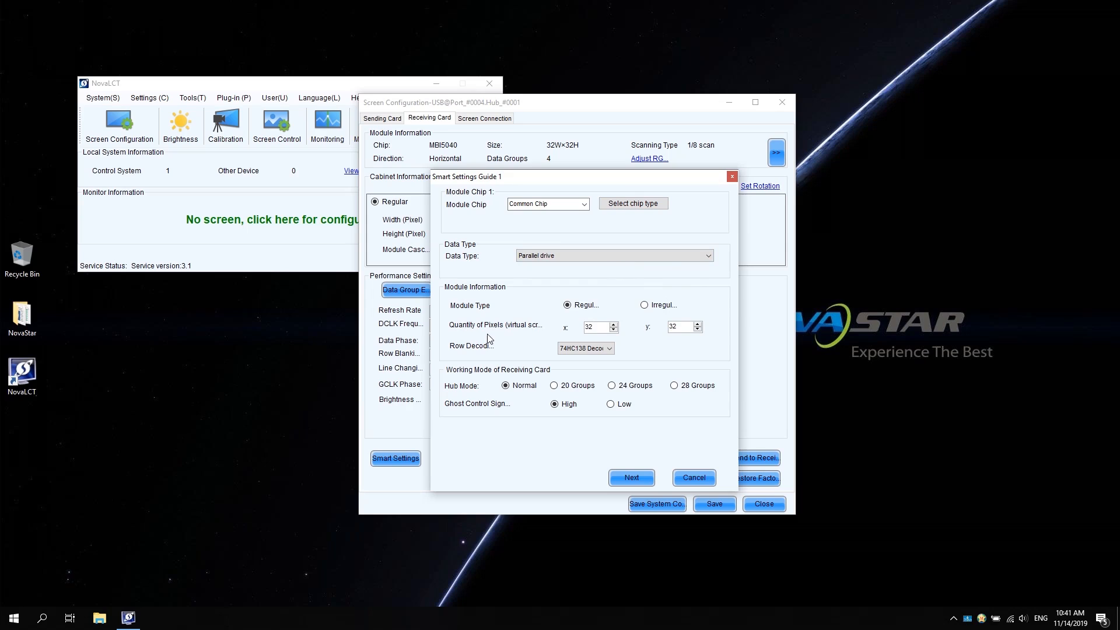
double_click(594, 325)
text(64)
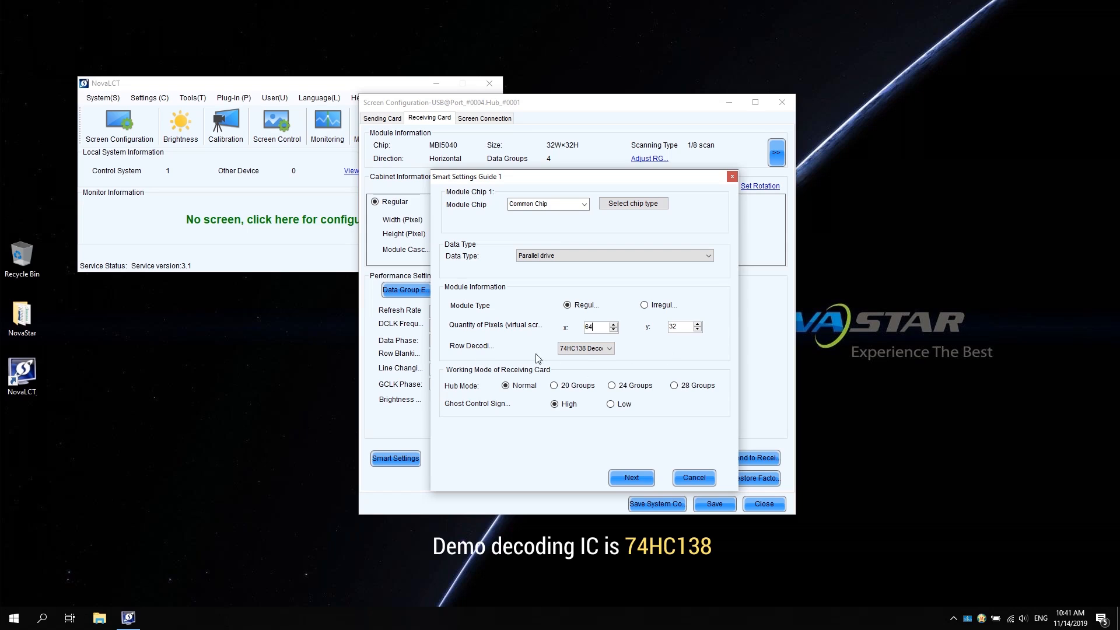
click(609, 348)
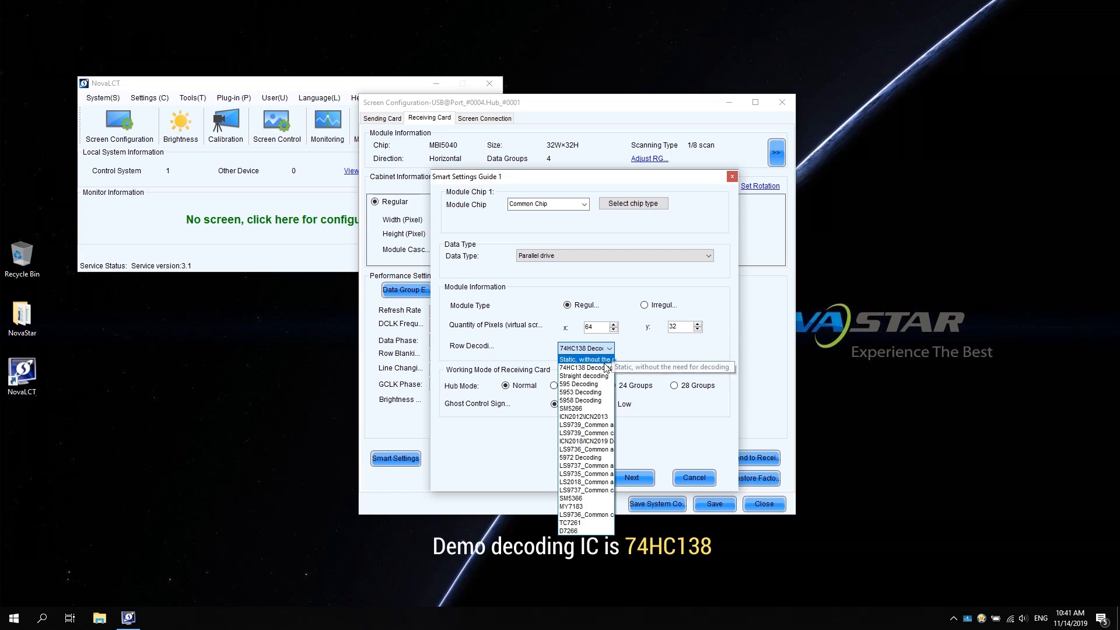
click(602, 369)
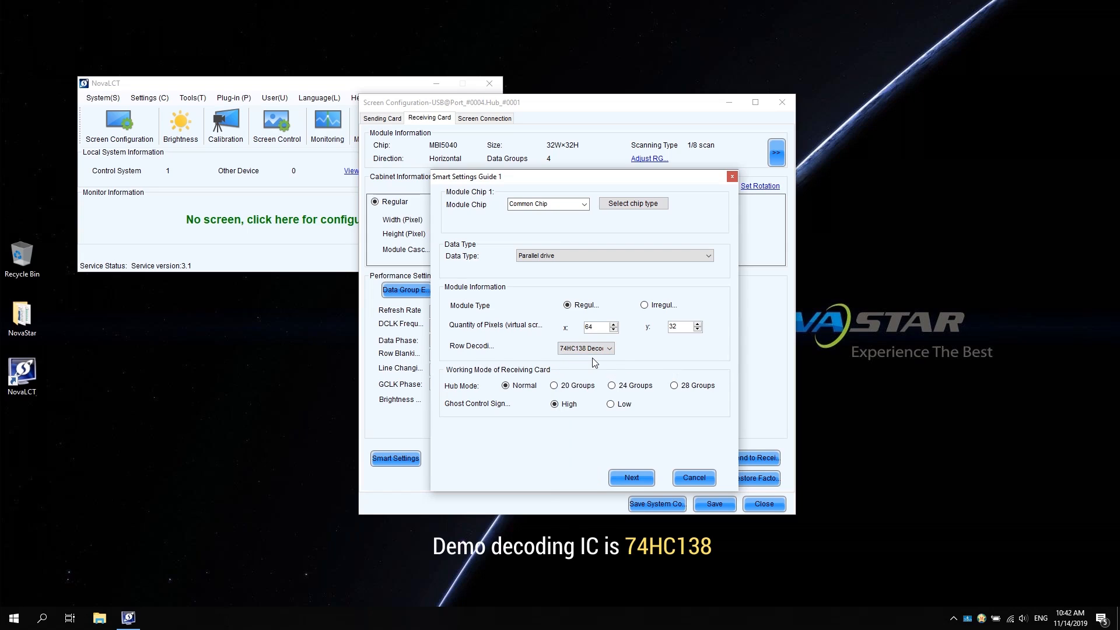
click(633, 477)
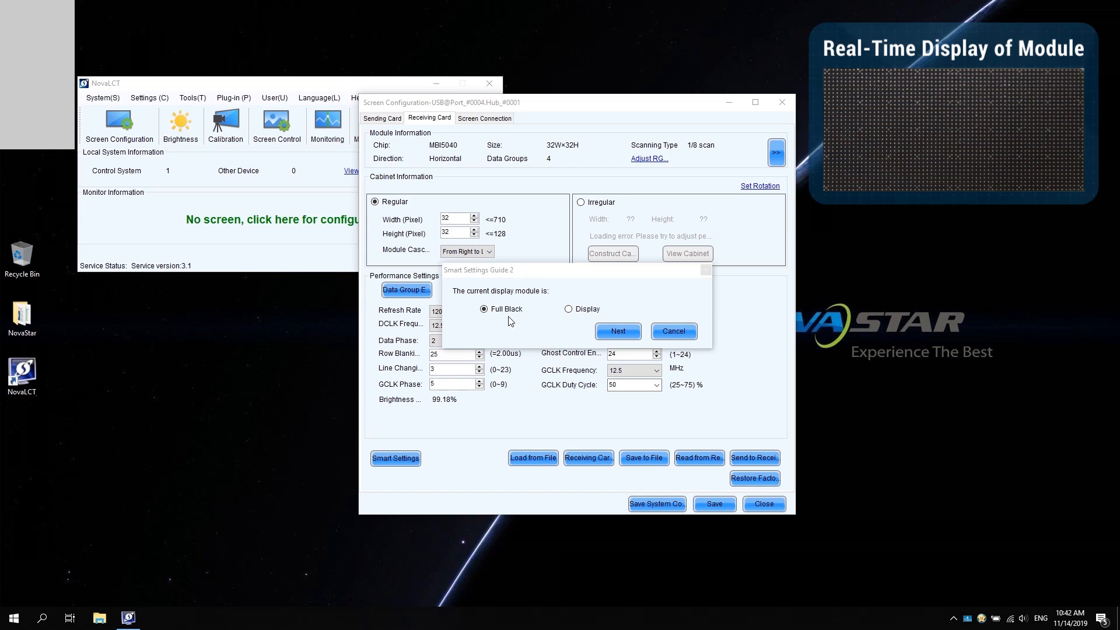
Step: Confirm the module shows Full Black, switch to Manual switching, and map status 1 to Red A
click(617, 332)
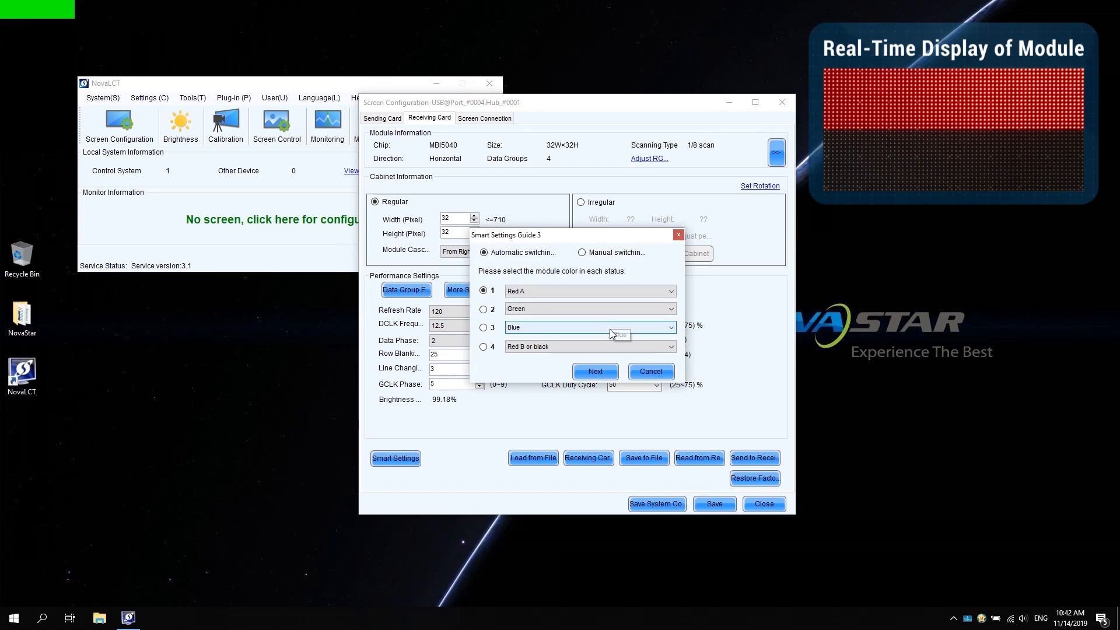
click(582, 252)
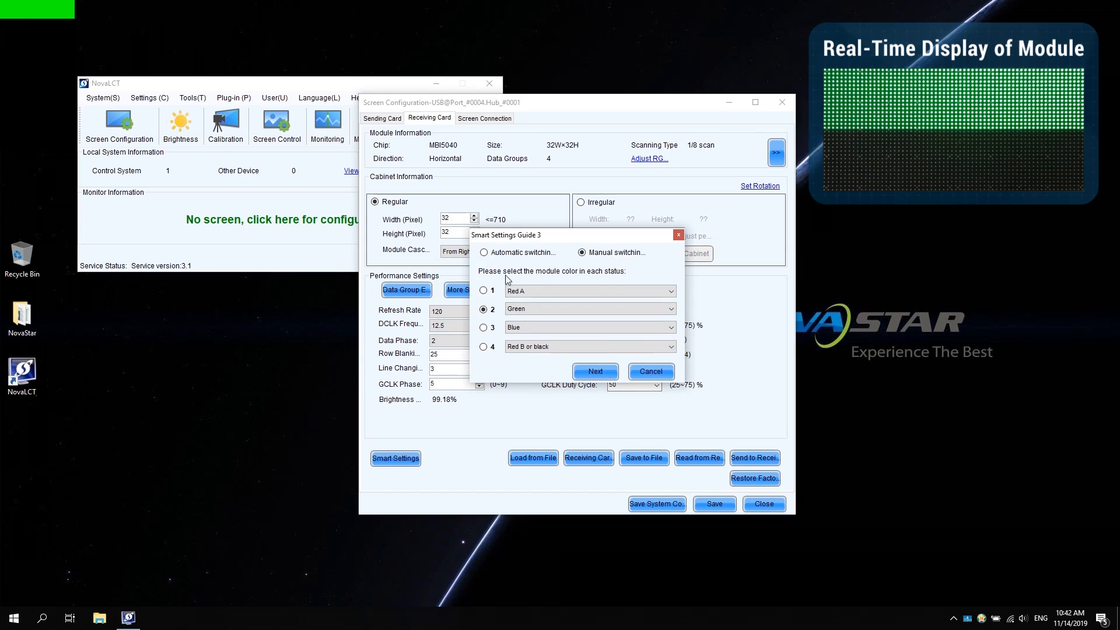
click(484, 290)
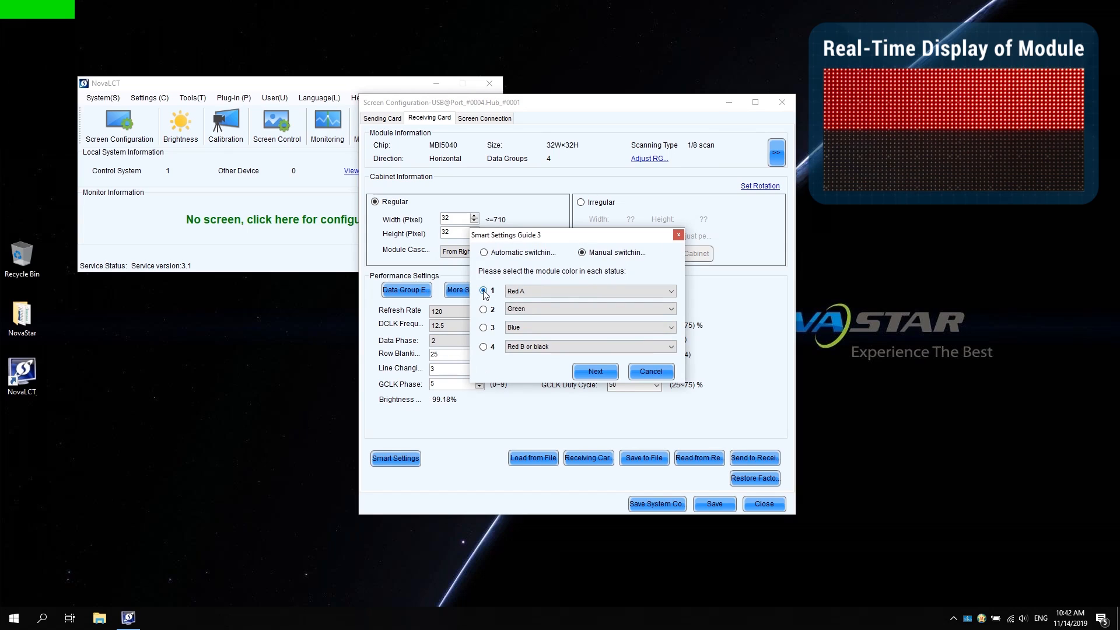
click(671, 291)
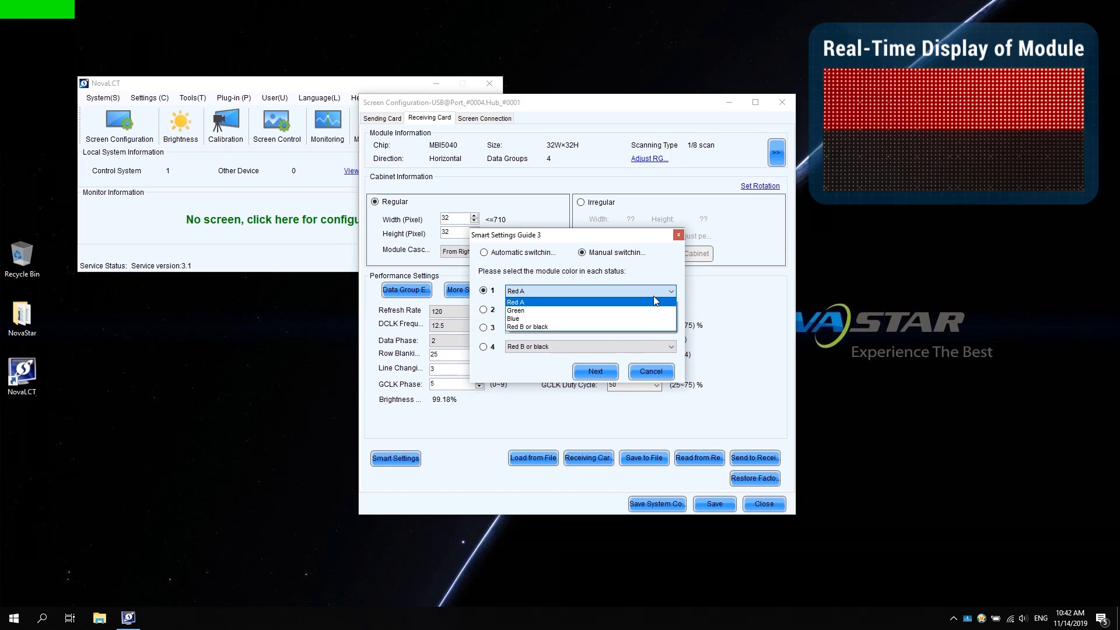
click(653, 302)
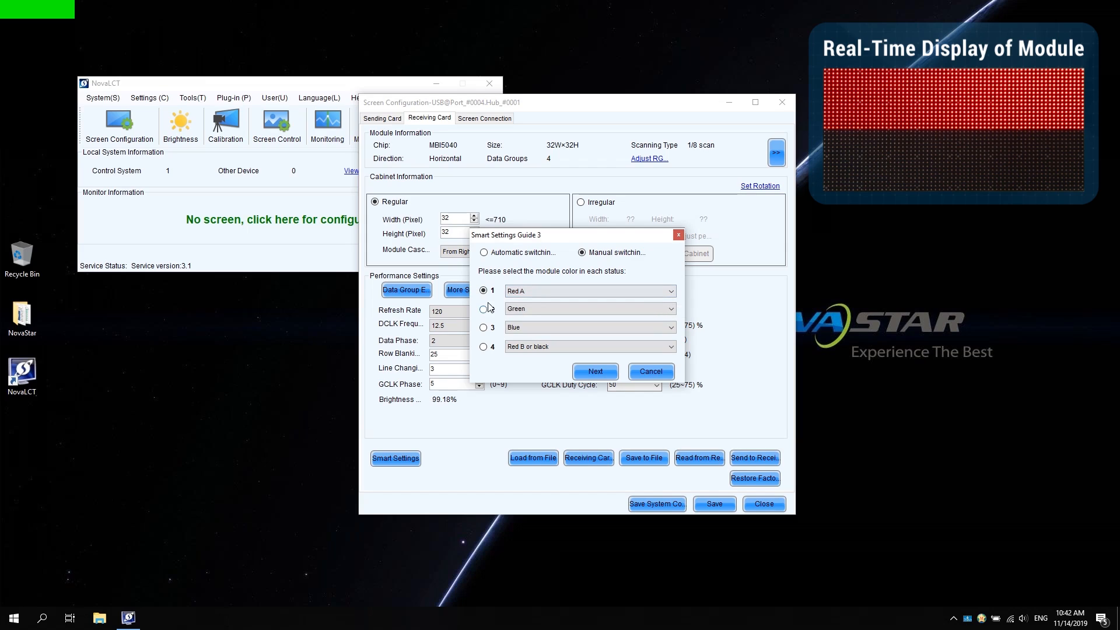
Step: Map status 2 to Green and accept the colour mapping
click(483, 309)
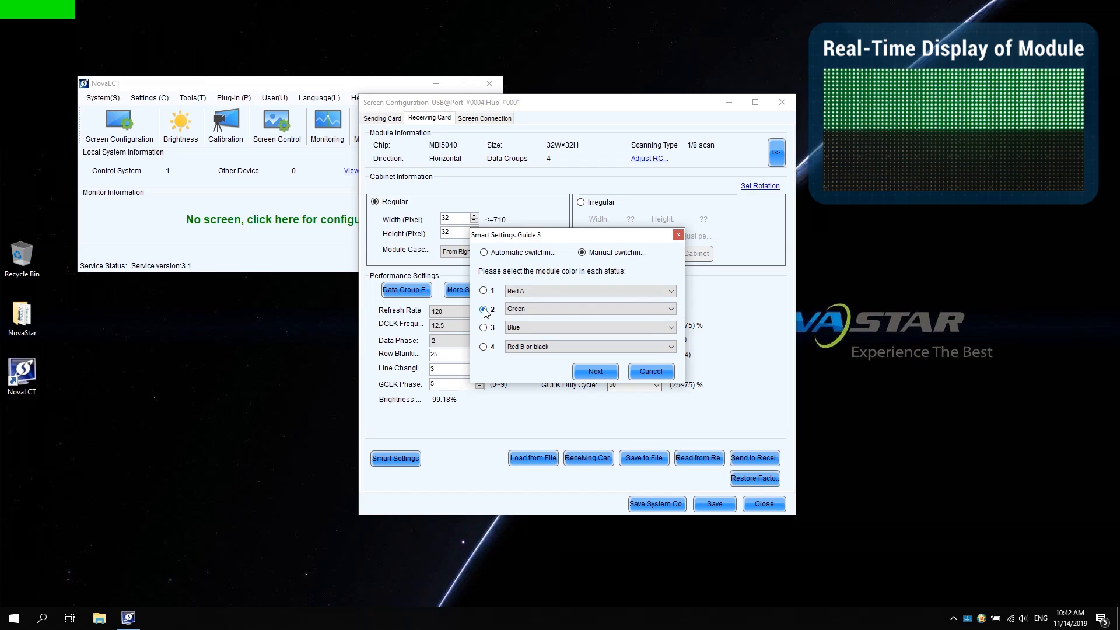
click(671, 309)
click(620, 328)
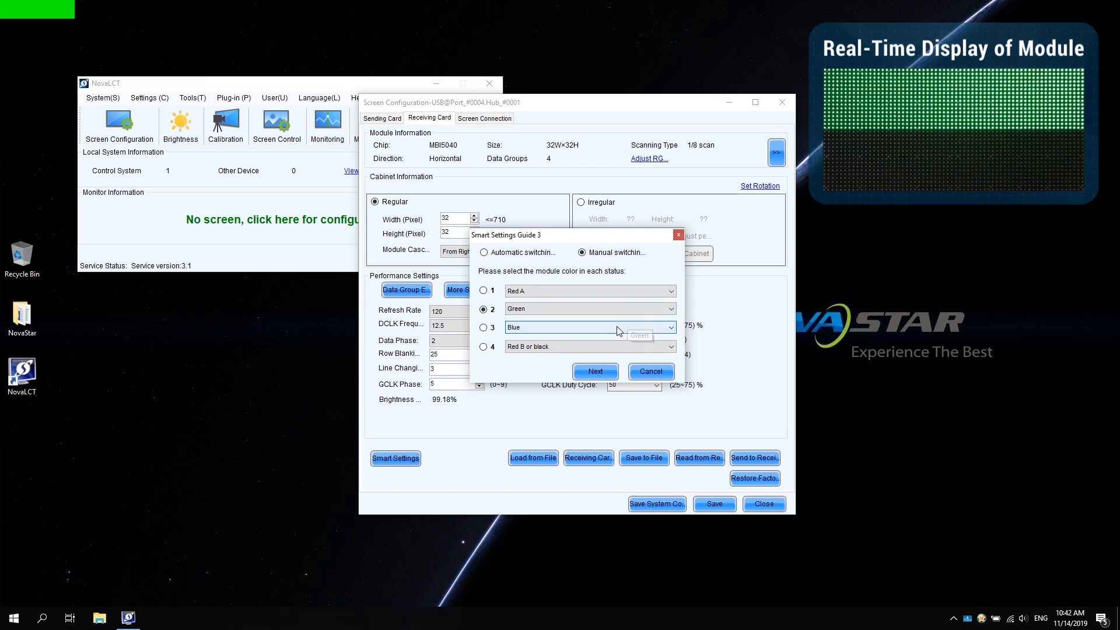
click(603, 373)
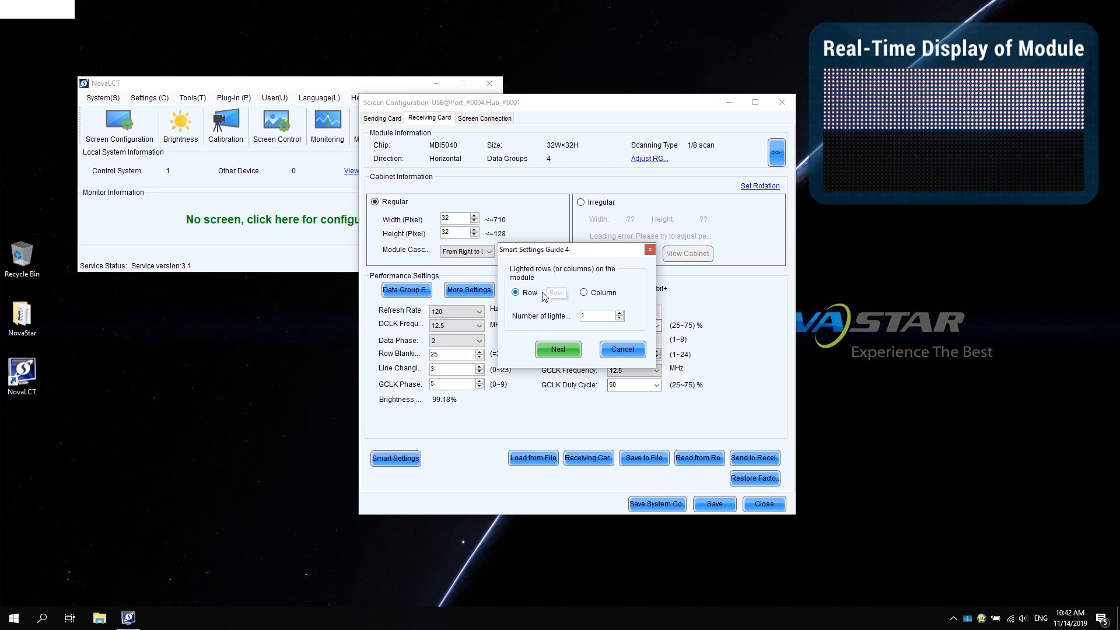
Step: Enter 16 lighted rows by Row, then accept quantity 1
click(584, 316)
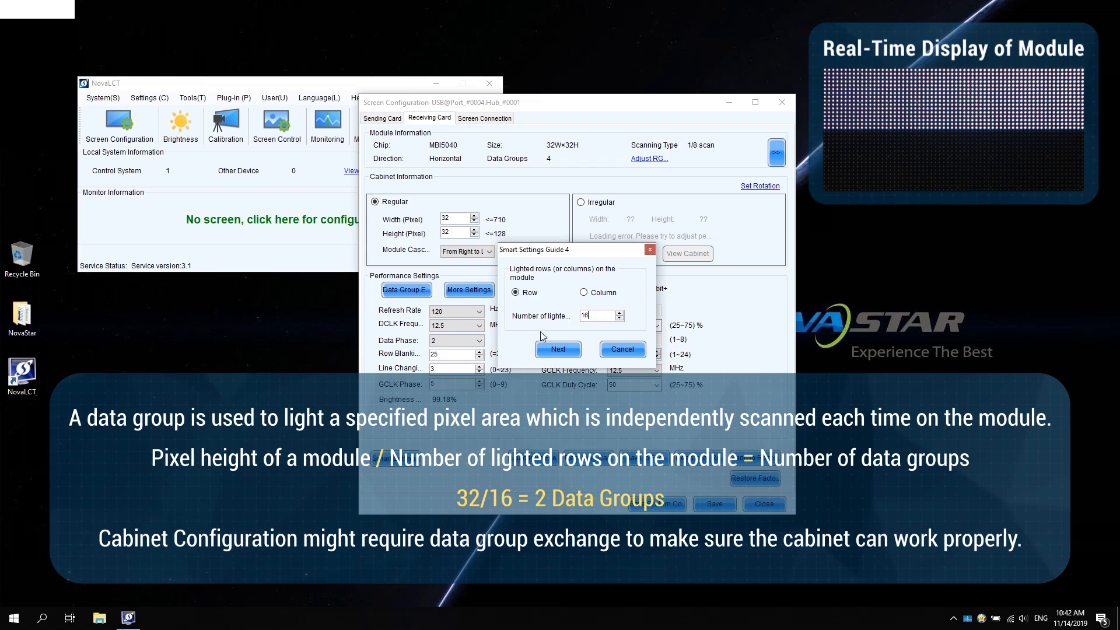
click(558, 349)
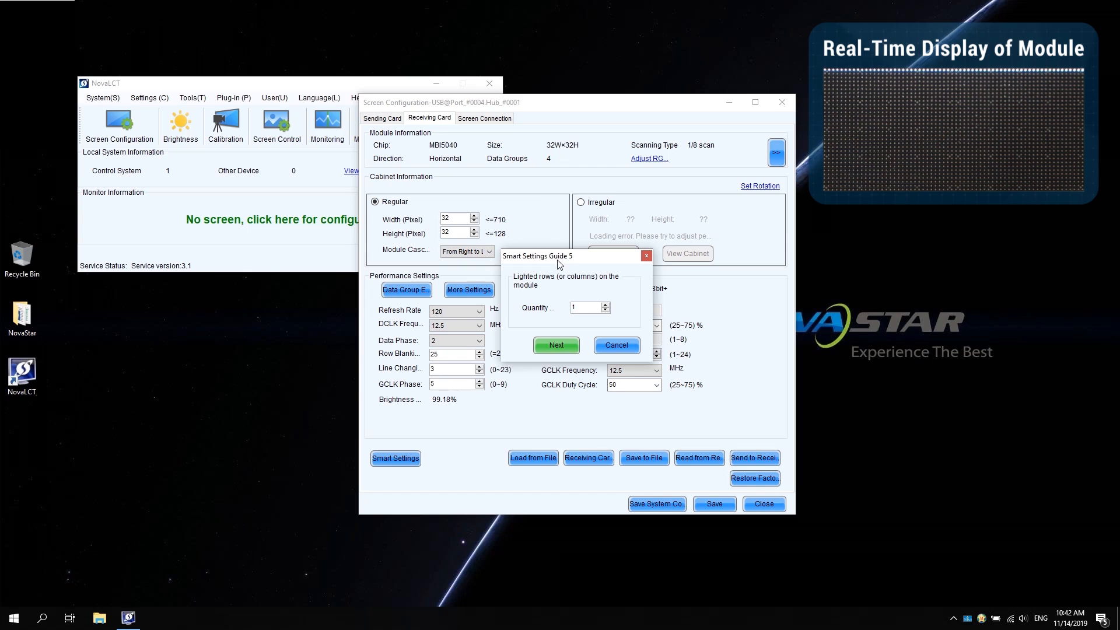
click(556, 345)
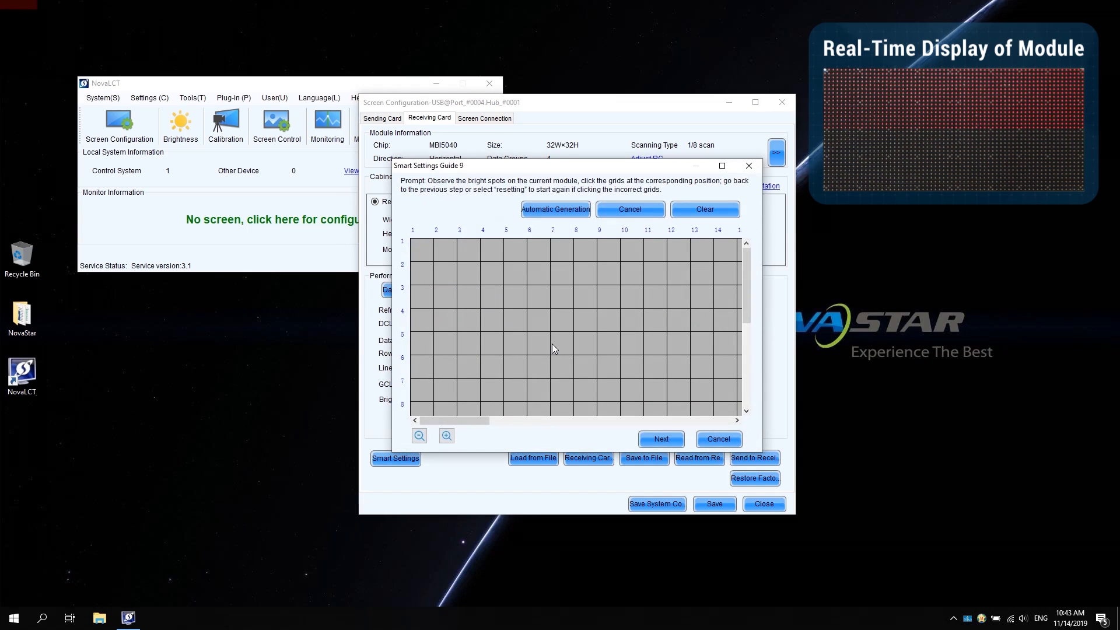
Step: Mark the lit points across row 1 from column 1 to 6, then auto-generate the rest of the row
click(533, 250)
click(423, 250)
click(445, 249)
click(471, 251)
click(492, 252)
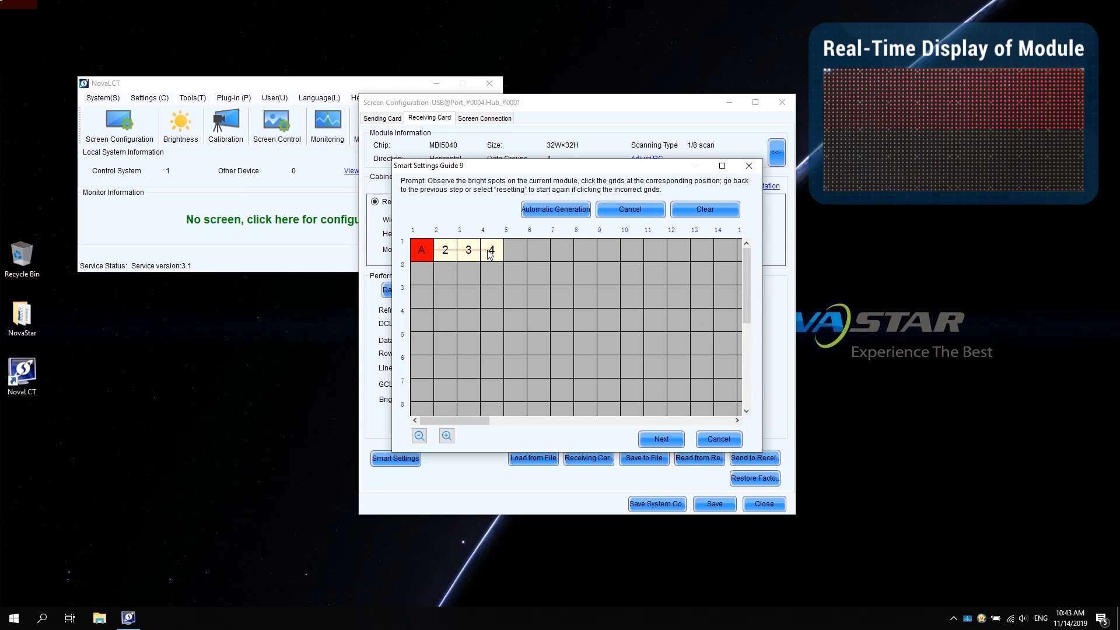
click(510, 254)
click(538, 254)
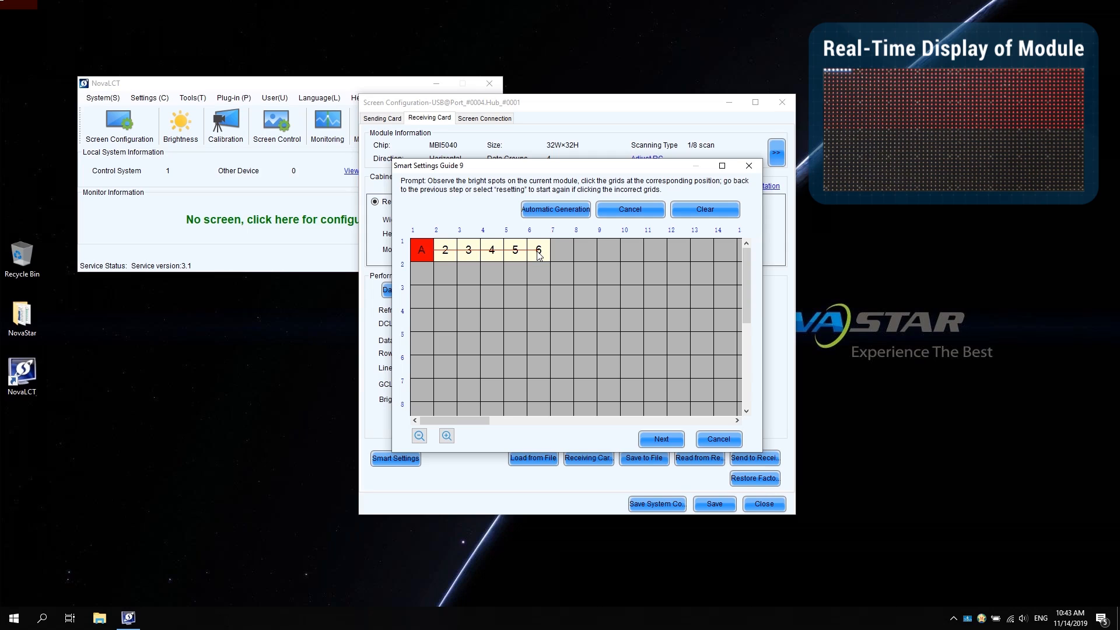
click(555, 210)
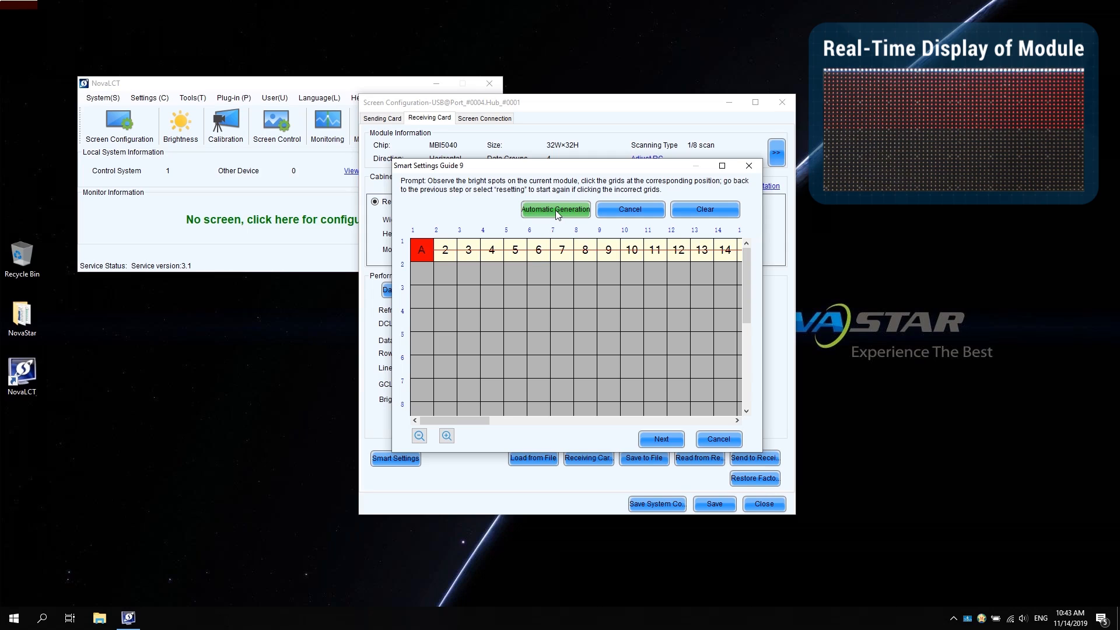
Step: Mark column 1 points B, C and D, then dismiss the table-complete message
click(421, 273)
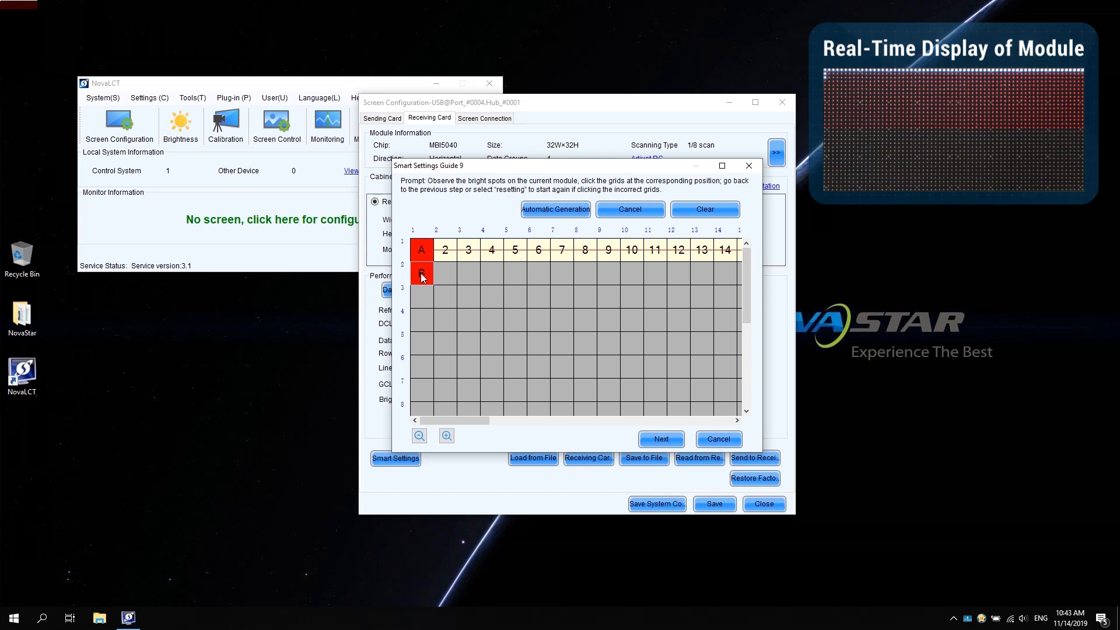
click(420, 296)
key(Return)
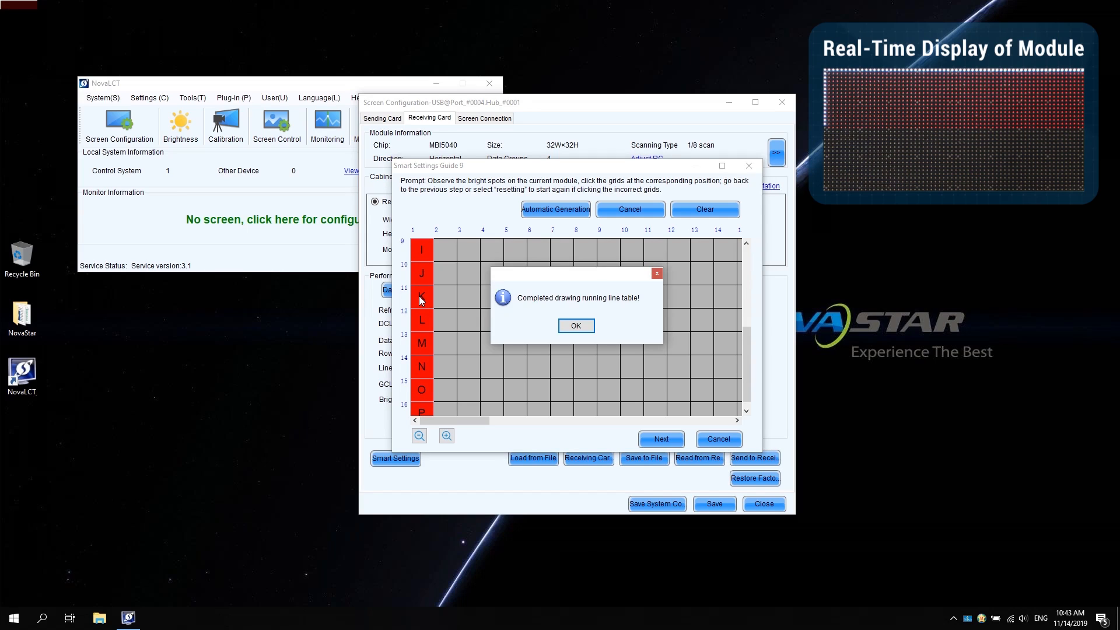
click(576, 326)
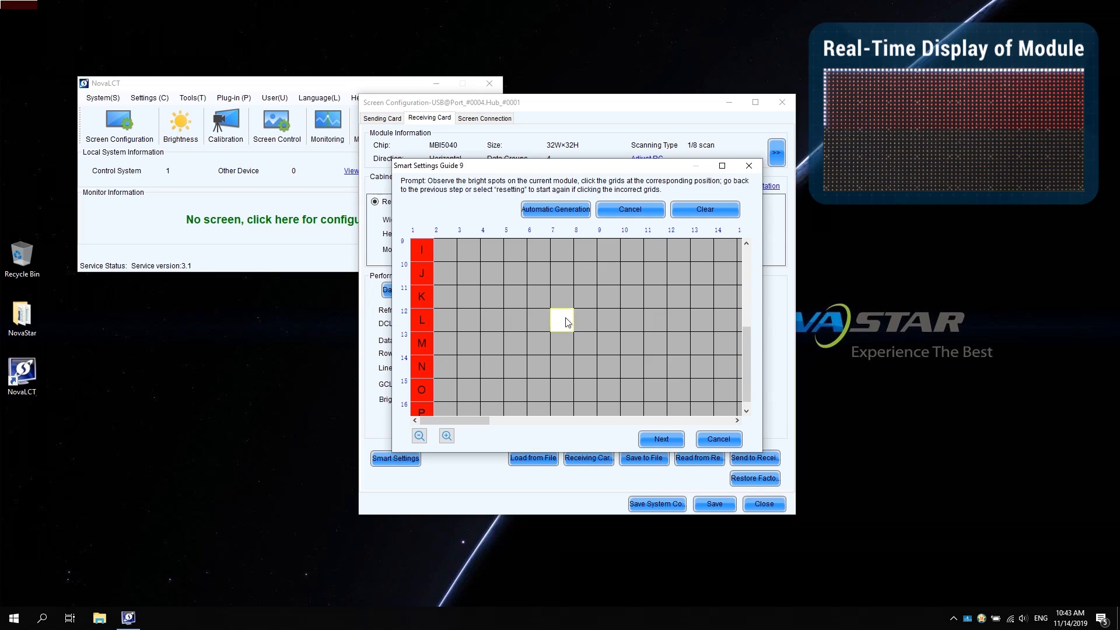
Step: Apply the drawn point table and enter NovaStar as the module name
click(660, 441)
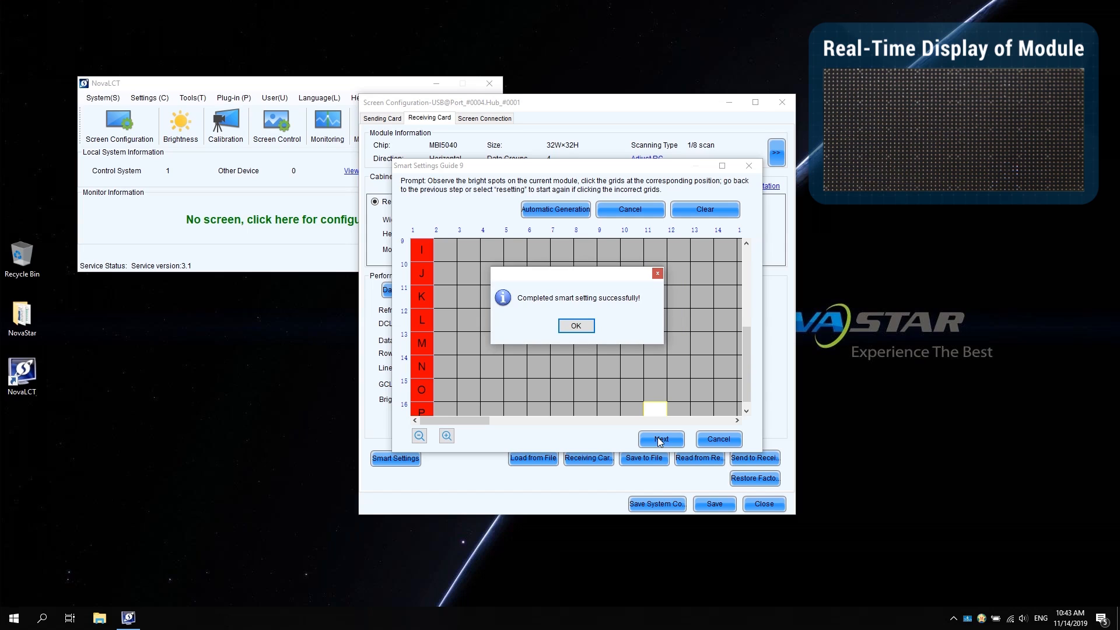
click(585, 326)
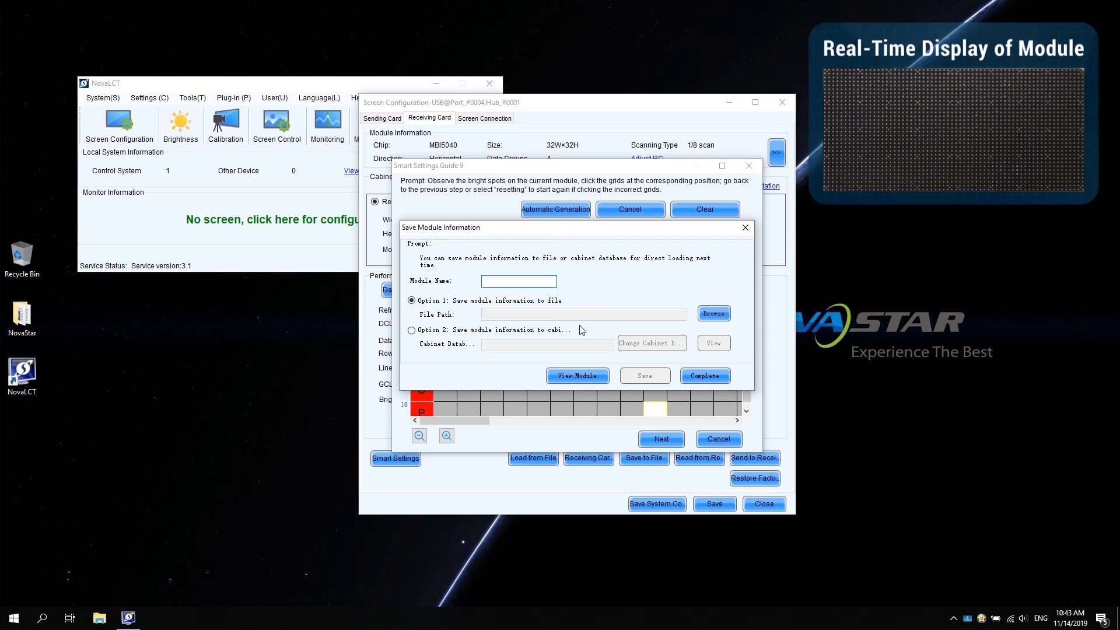
text(NovaStar)
Step: Save the module information as NovaStar2.module in the NovaStar Course folder and finish
click(709, 315)
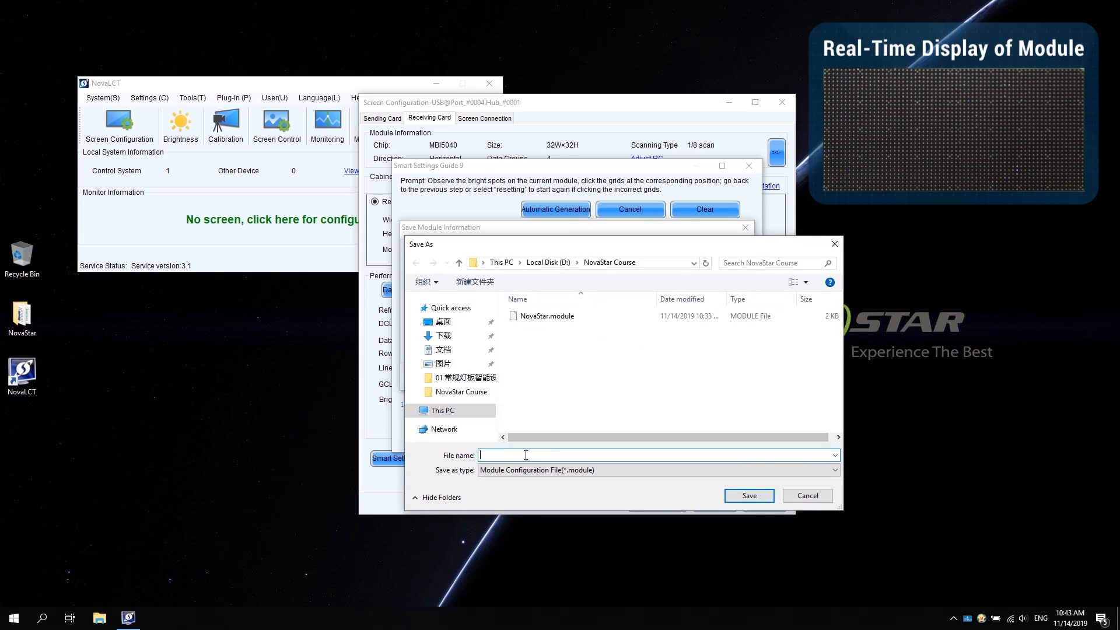
text(NovaStar2)
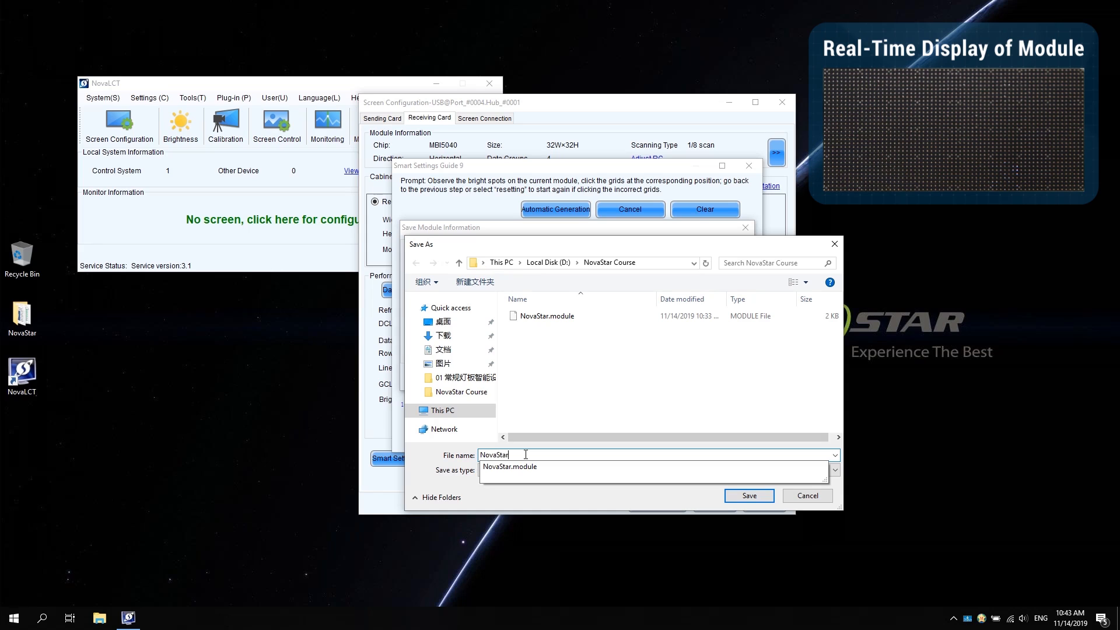
click(750, 496)
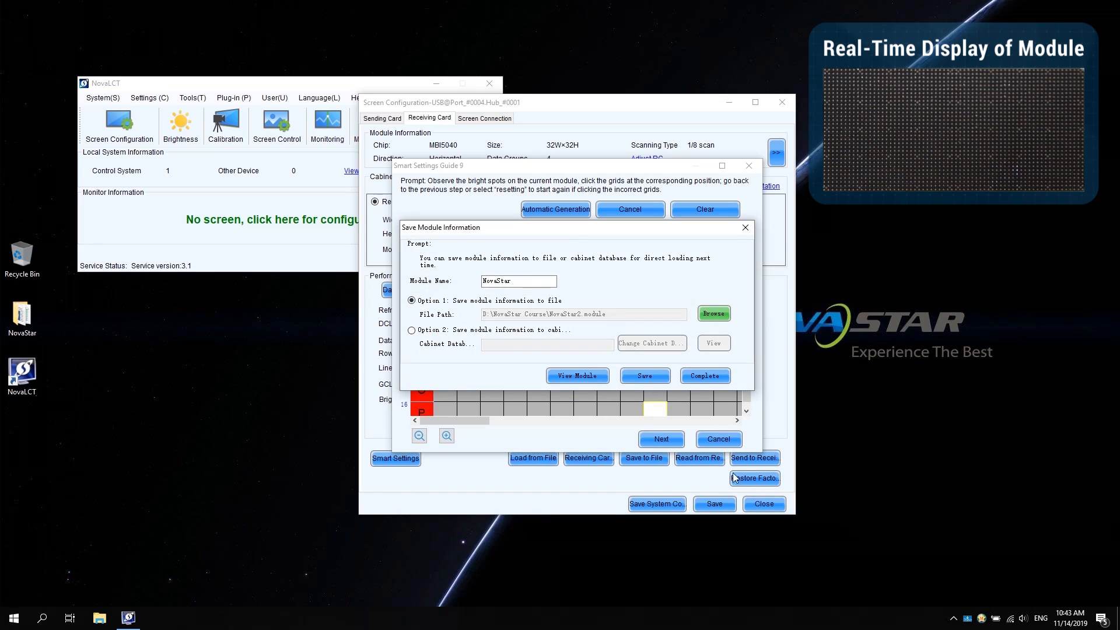
click(635, 377)
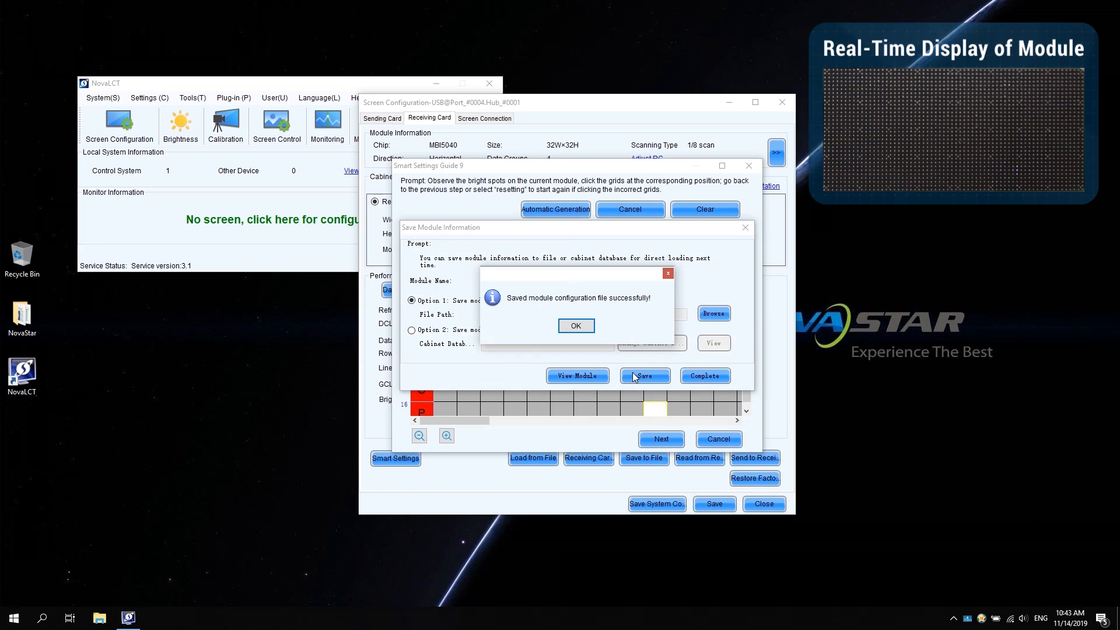
click(587, 326)
click(696, 376)
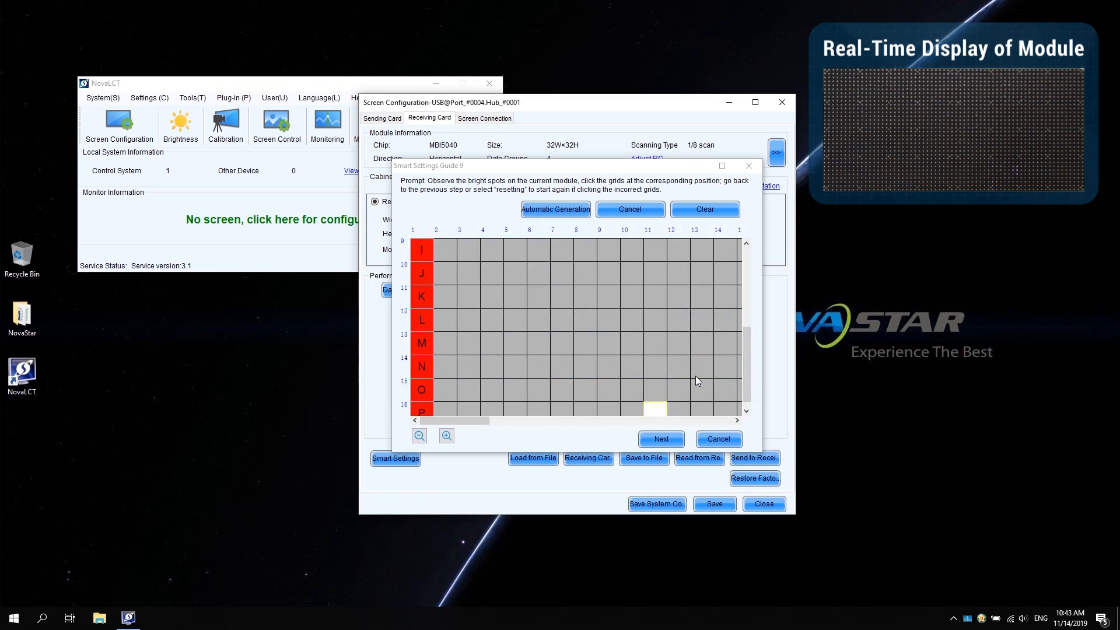